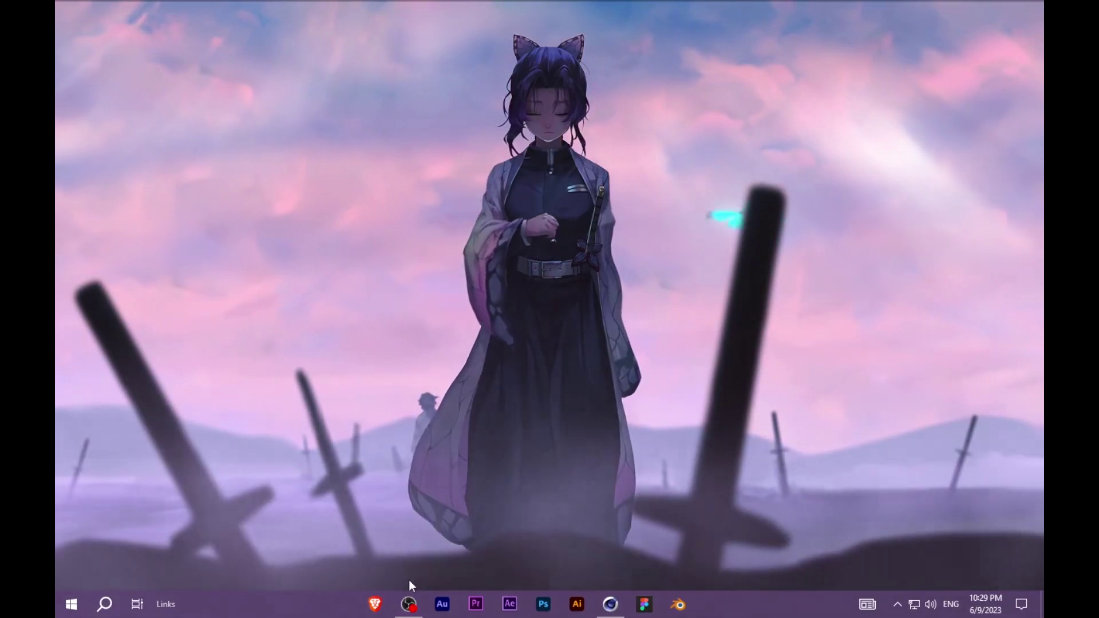
mouse_move(413, 605)
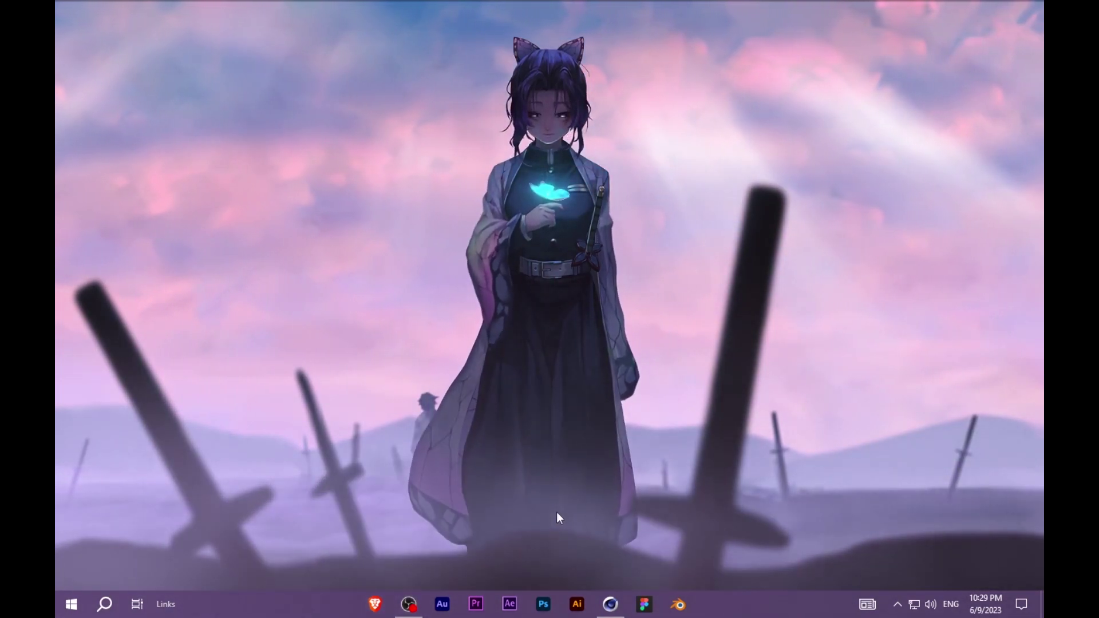
click(408, 605)
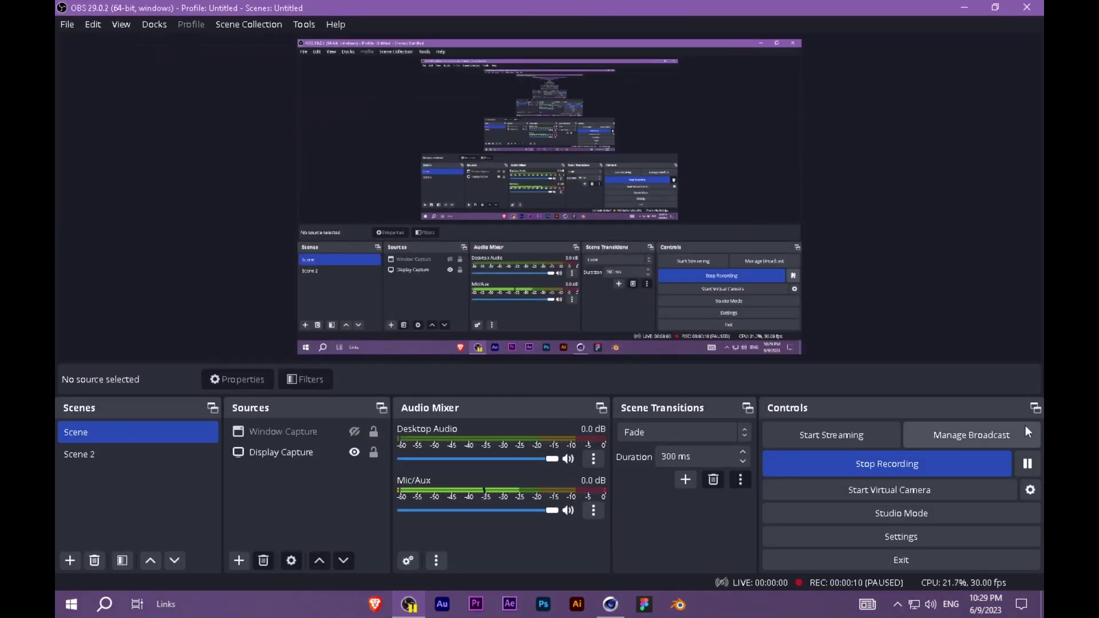
click(964, 8)
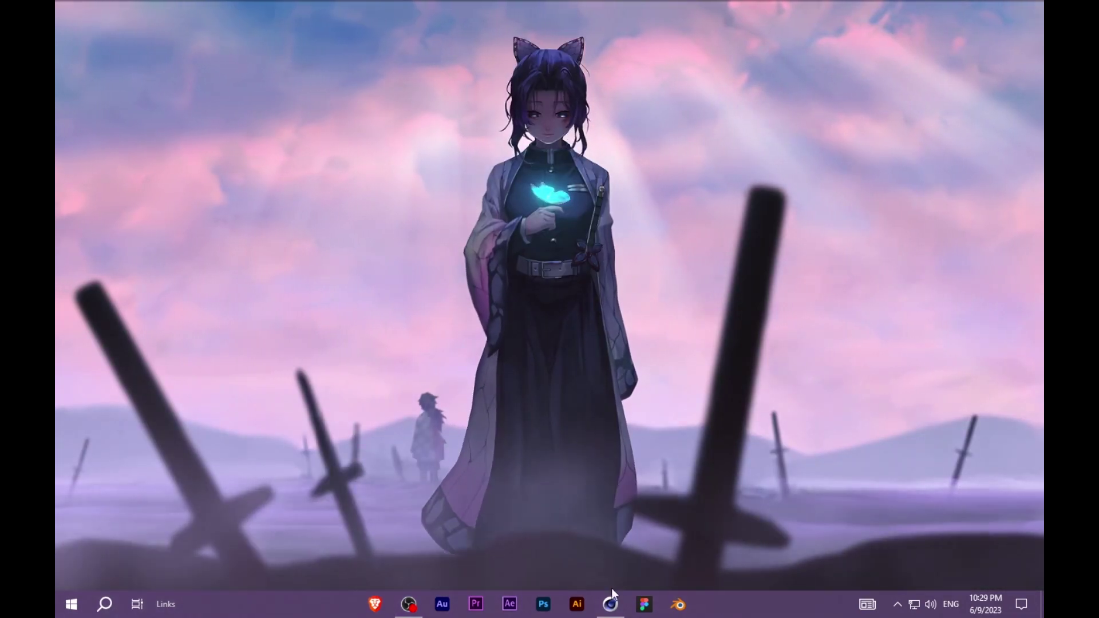
Switch to Cinema 4D and open the project YashGFXLightroomText4.c4d, accepting the same name and title
click(610, 605)
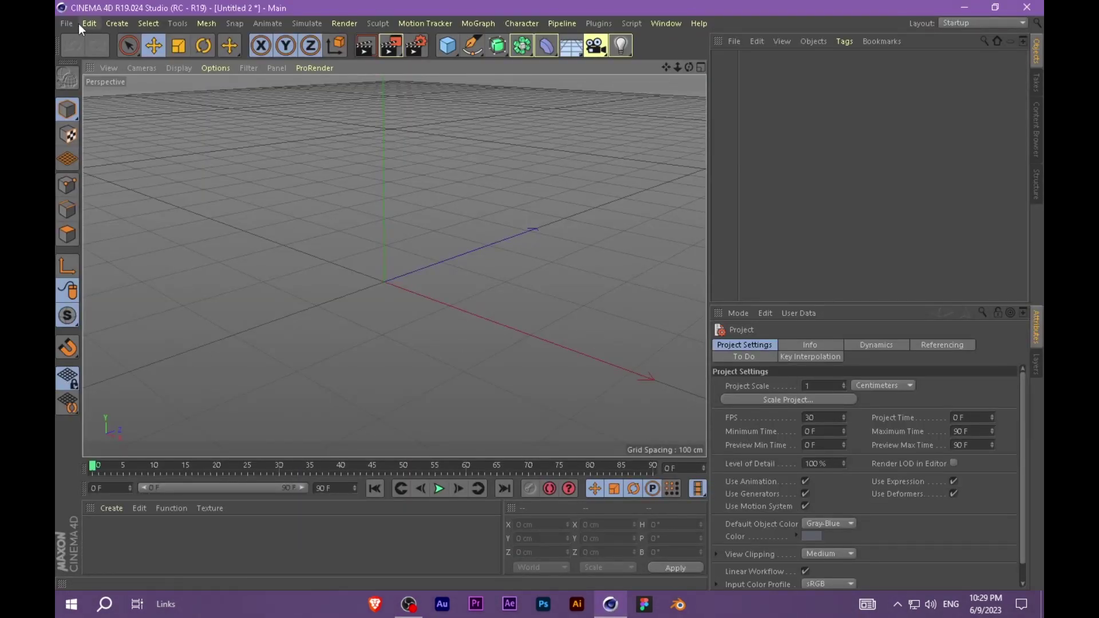
click(67, 23)
click(88, 65)
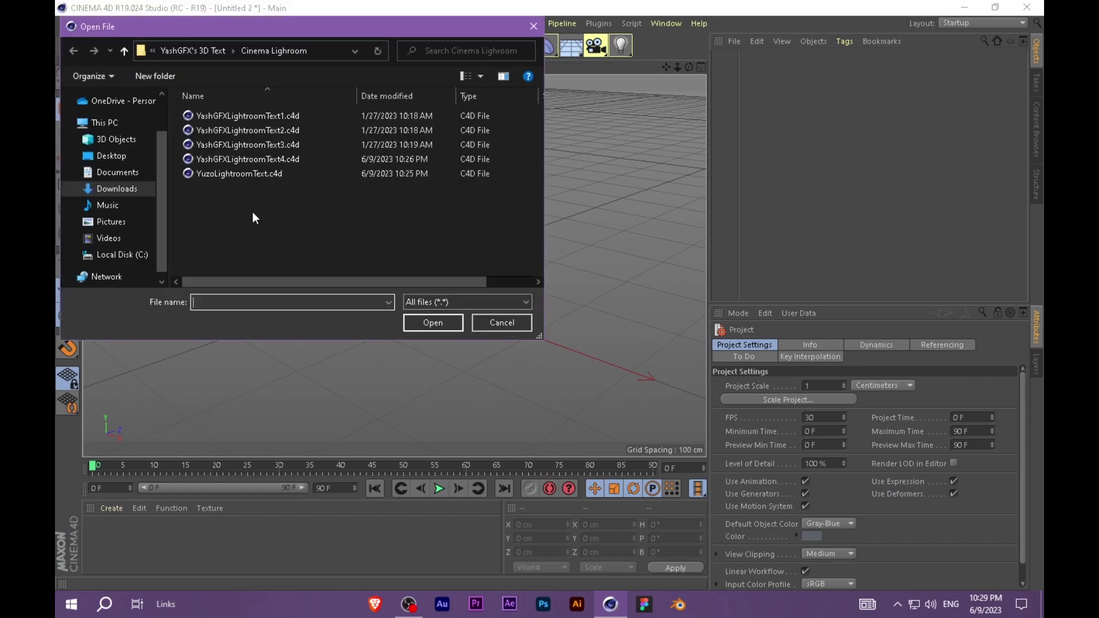
click(246, 165)
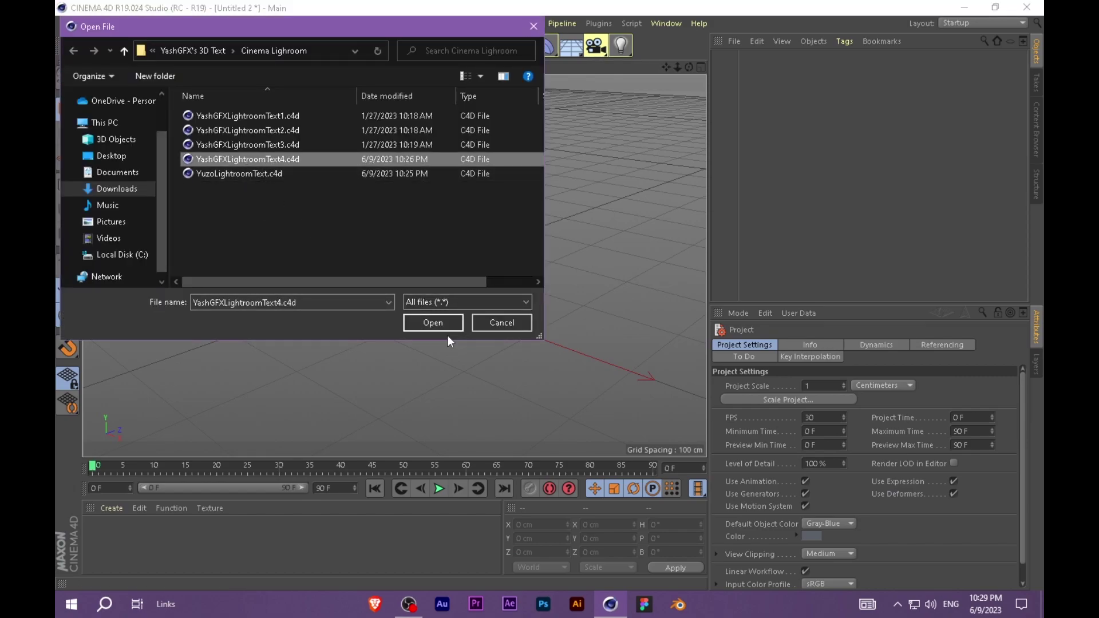
click(433, 323)
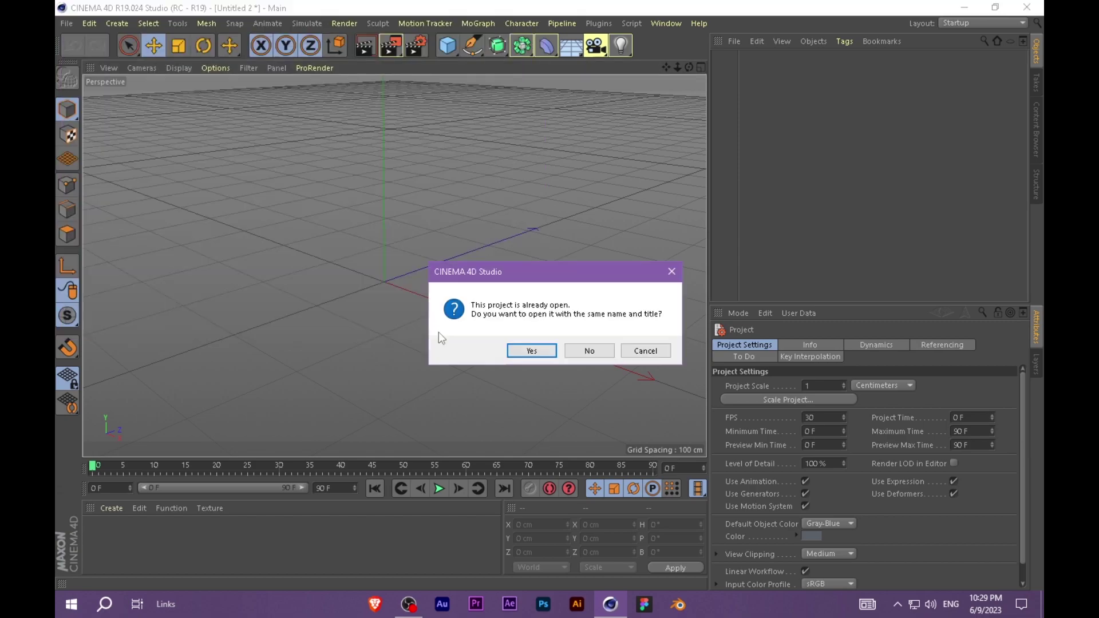
click(556, 350)
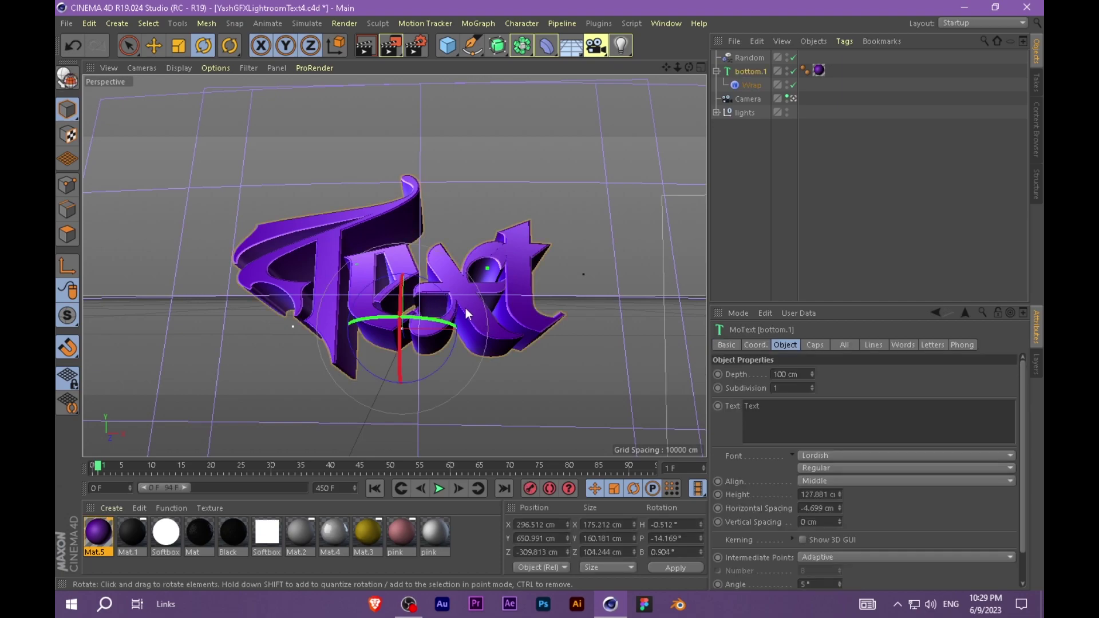
Select the purple MoText object and rotate it slightly to about -13.4° pitch and 1.2° bank
click(559, 271)
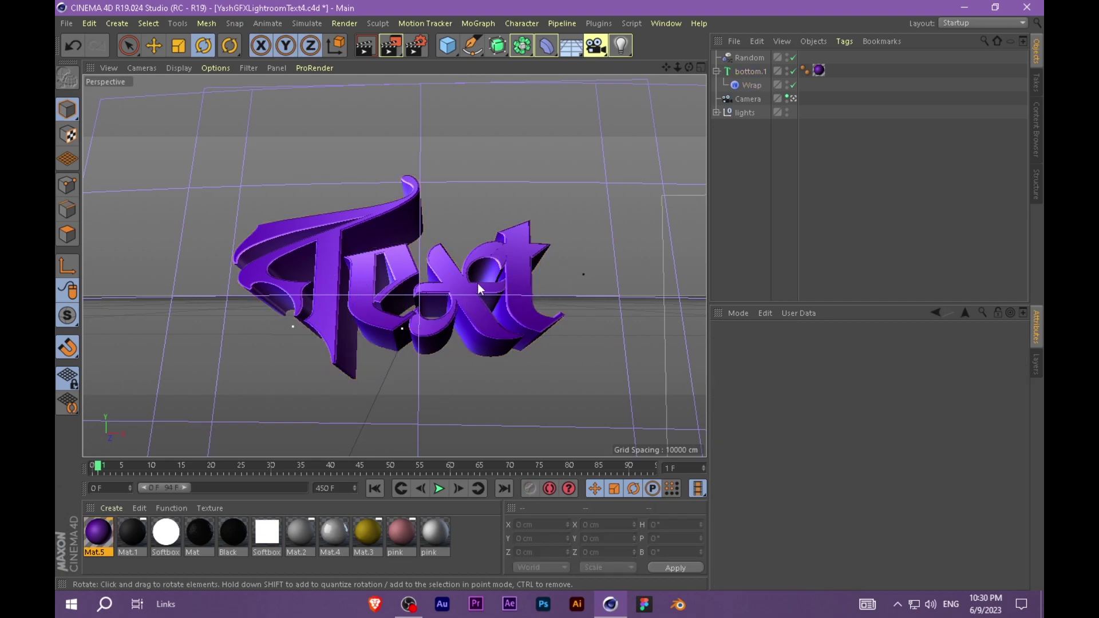
click(457, 281)
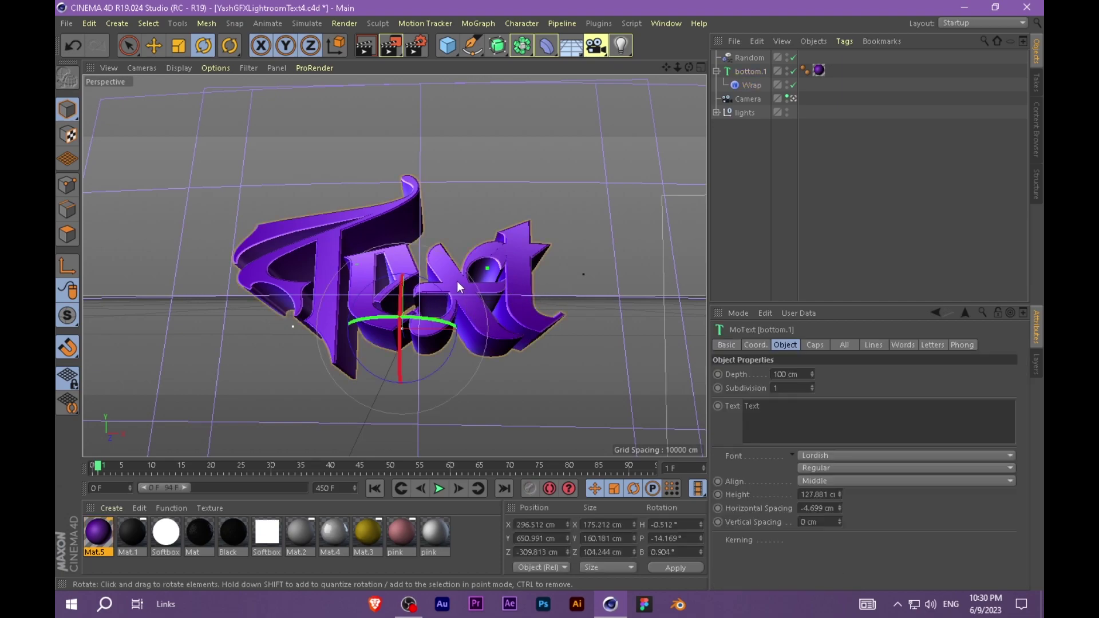
click(761, 407)
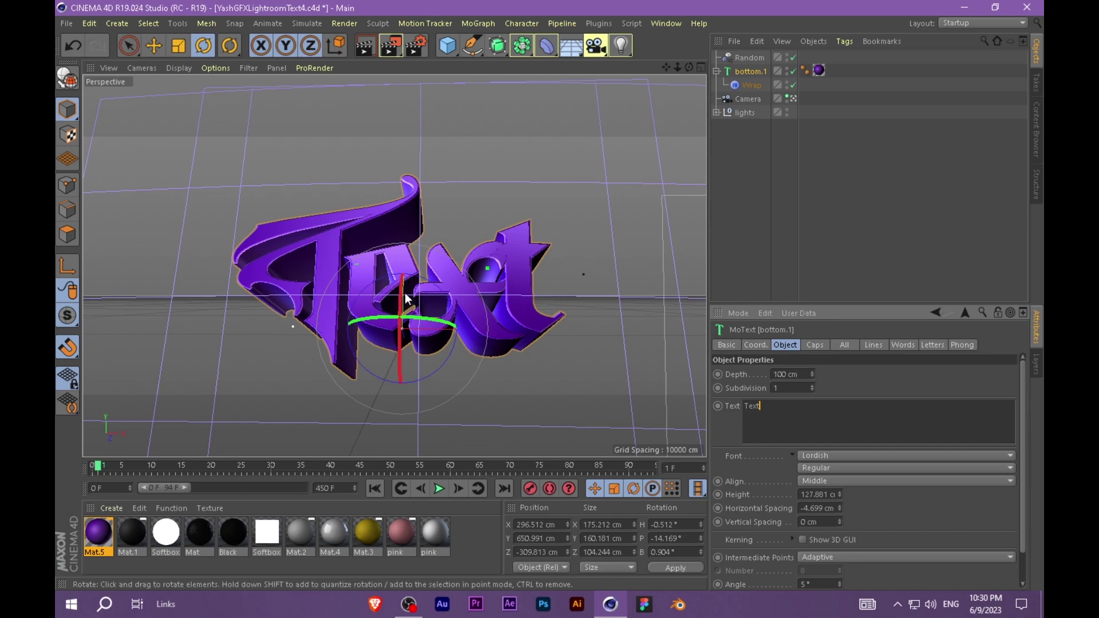
drag(400, 292, 452, 299)
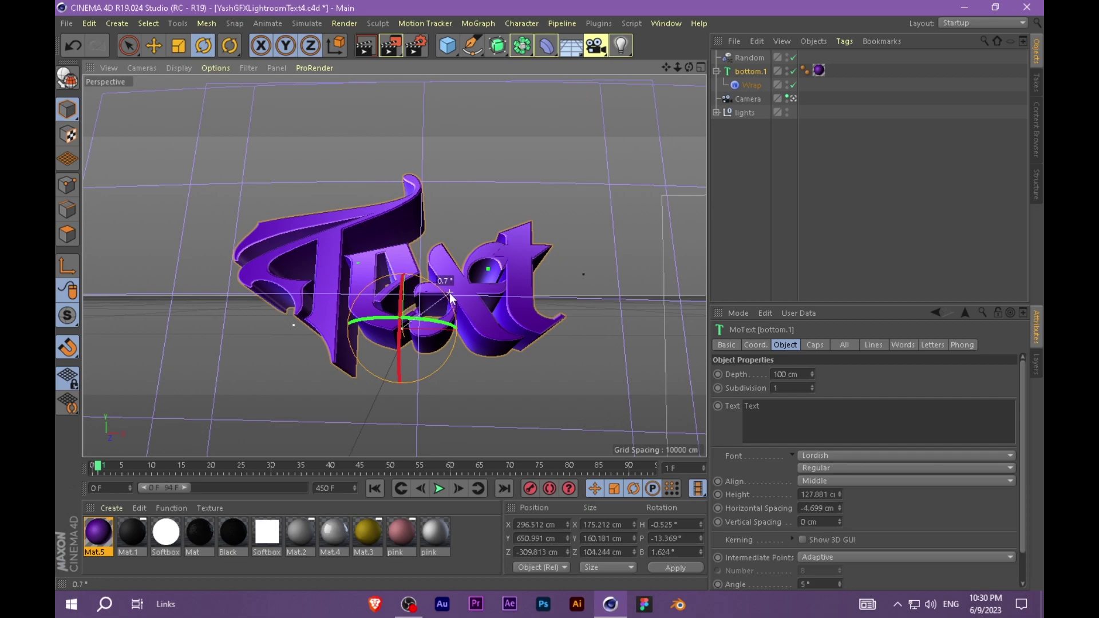
Set the render's save file to Text3D in the Downloads folder and render the extruded text
click(416, 45)
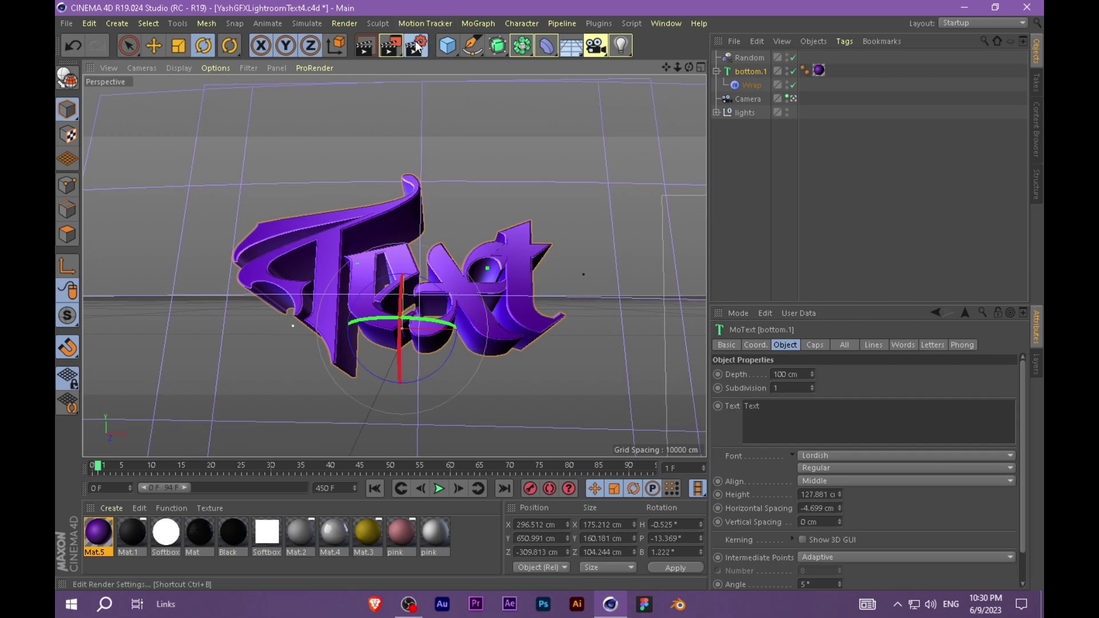
click(171, 71)
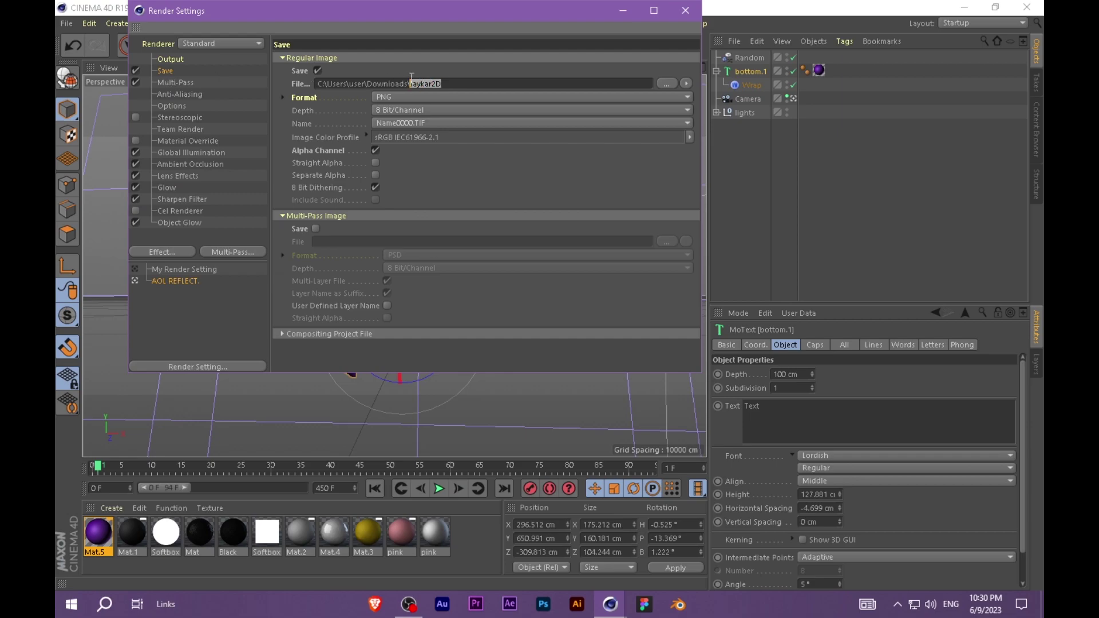
click(666, 84)
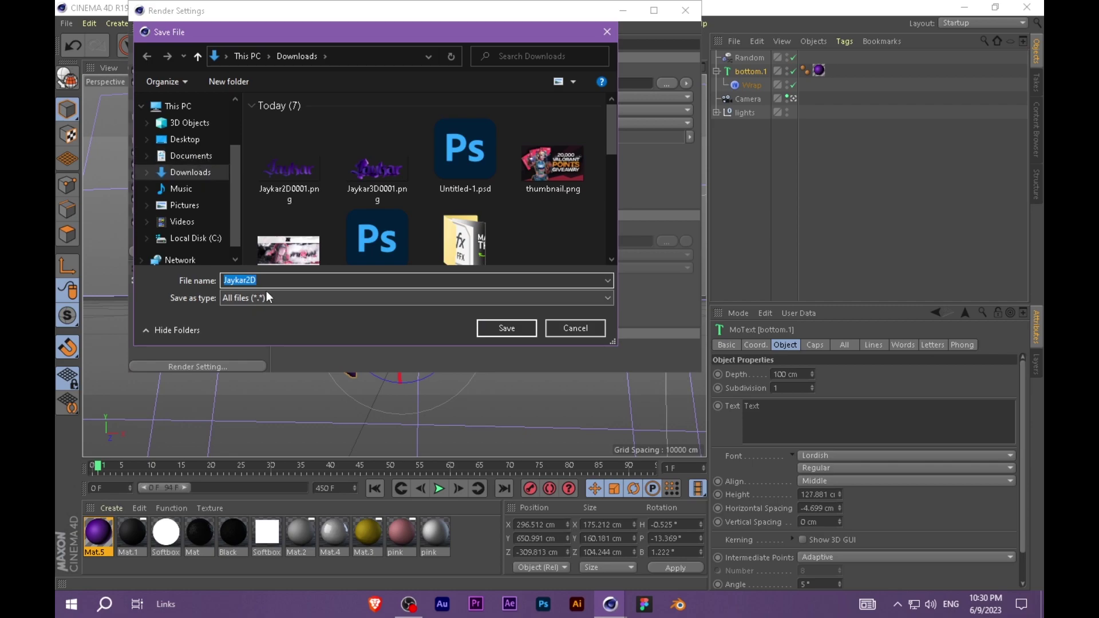
key(BackSpace)
text(Text3D)
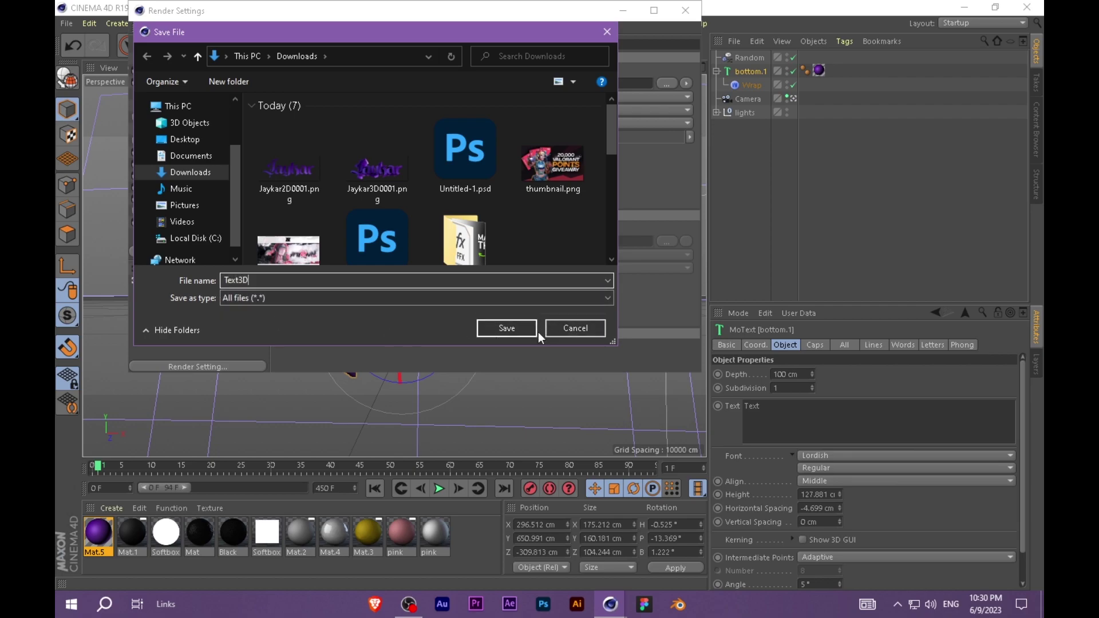
click(519, 328)
click(687, 10)
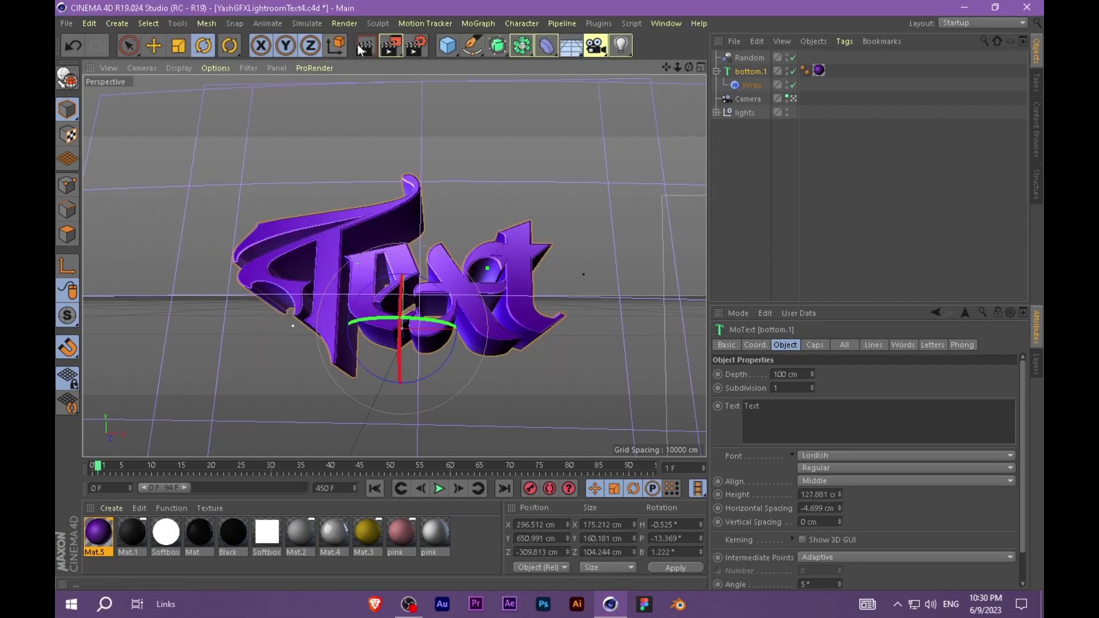
click(388, 49)
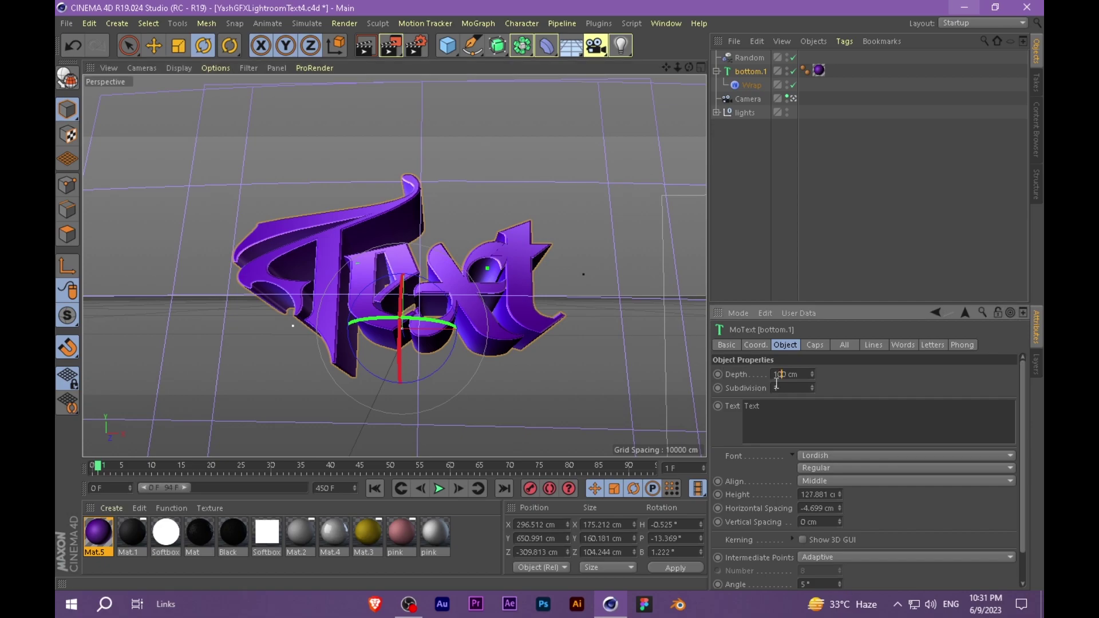
Remove the MoText object's extrusion depth to make the lettering flat
key(BackSpace)
click(588, 363)
click(502, 298)
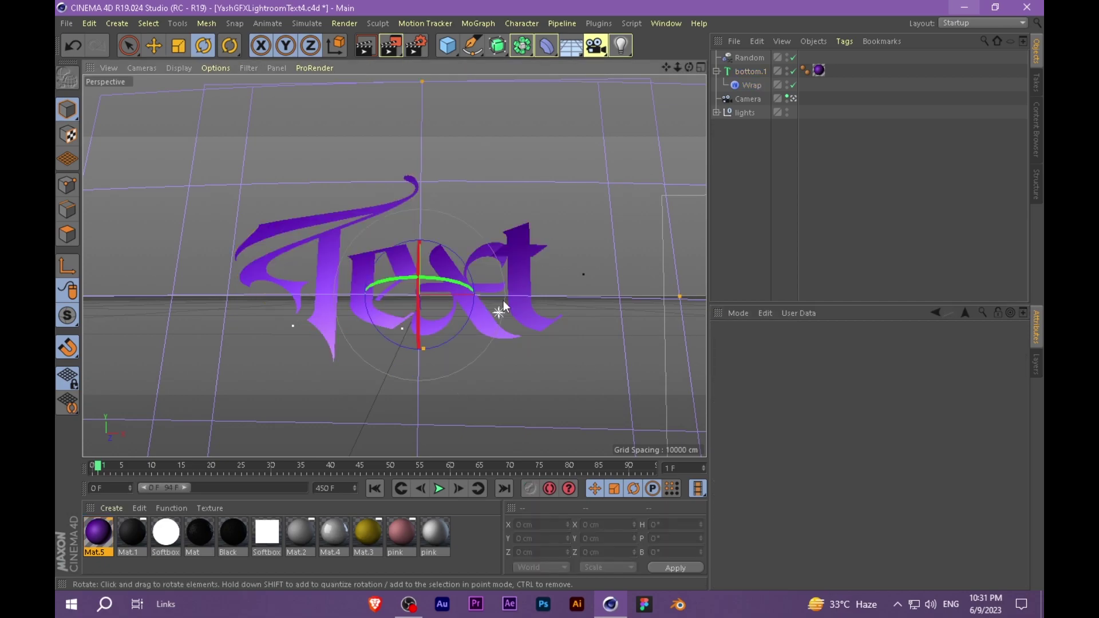
click(527, 307)
click(567, 297)
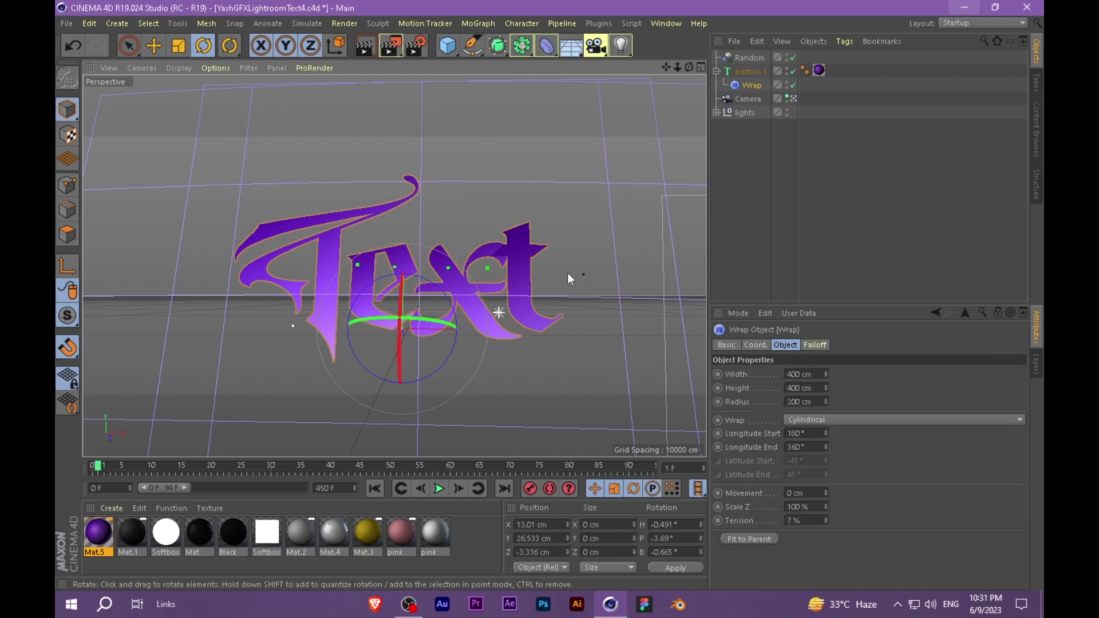
Change the render's save file name to Text2D and render the flat text
click(417, 45)
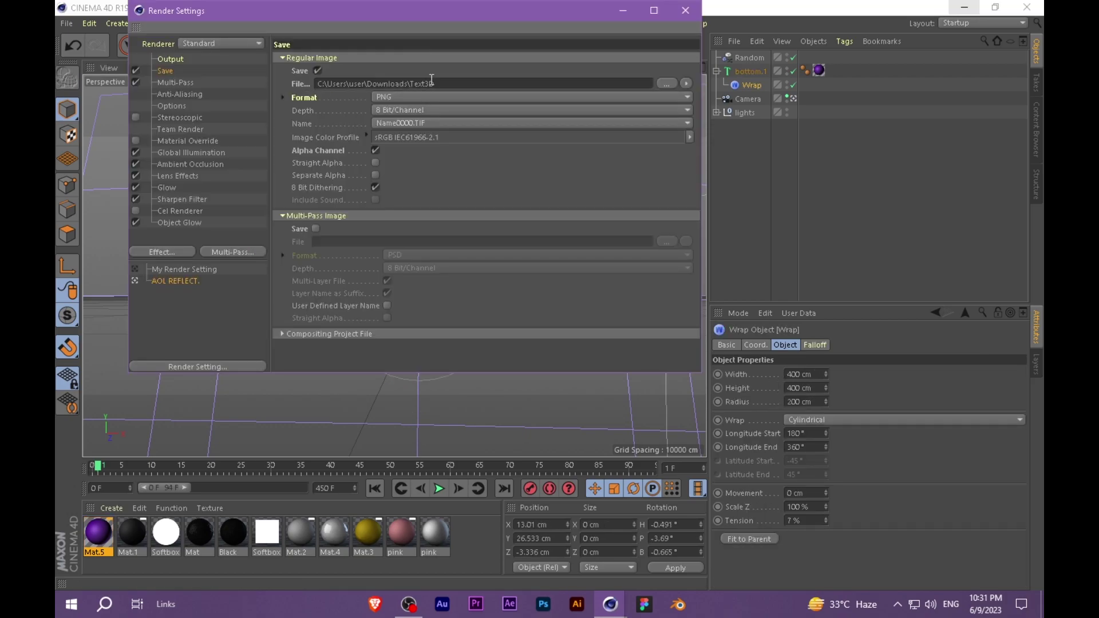
click(685, 11)
click(386, 50)
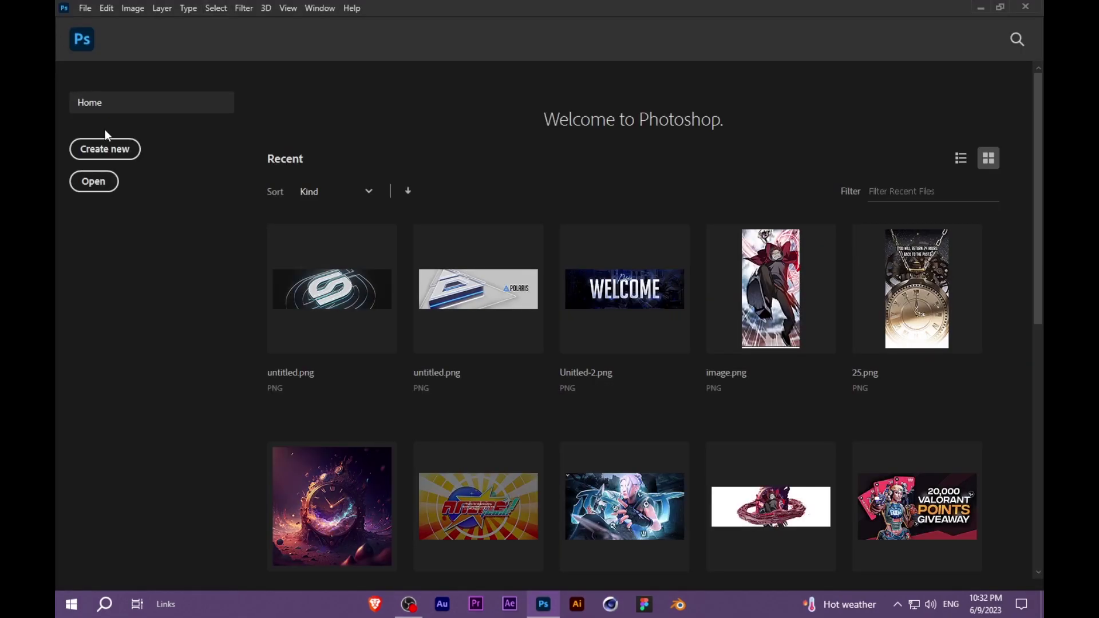
Create a new Photoshop document of 1920 x 1080 pixels at 140 pixels/inch in RGB color
click(107, 149)
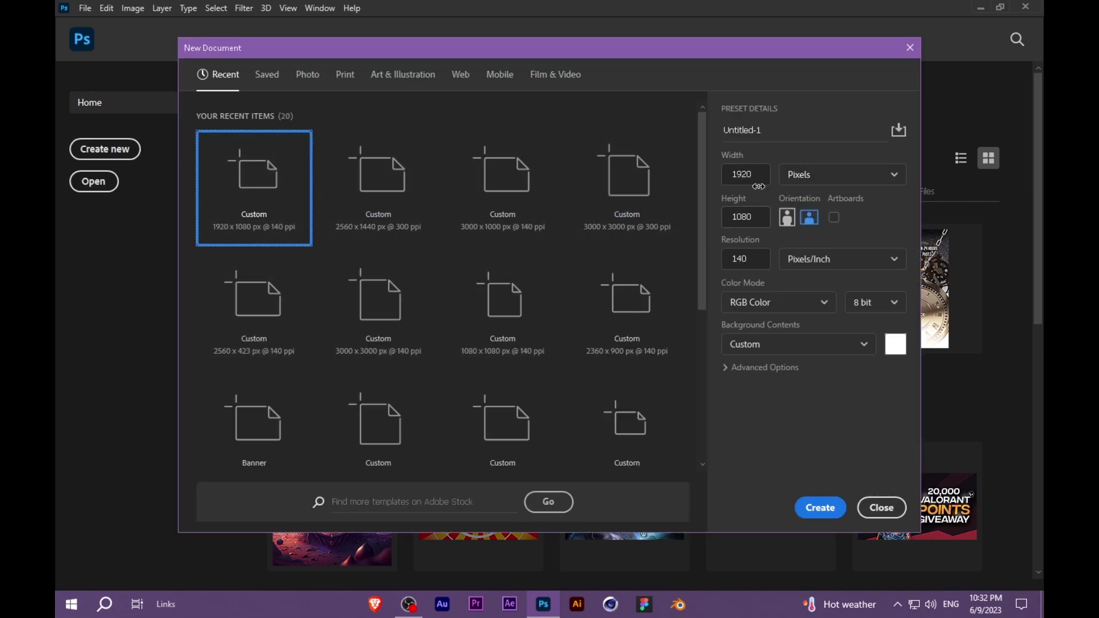
drag(760, 178, 732, 179)
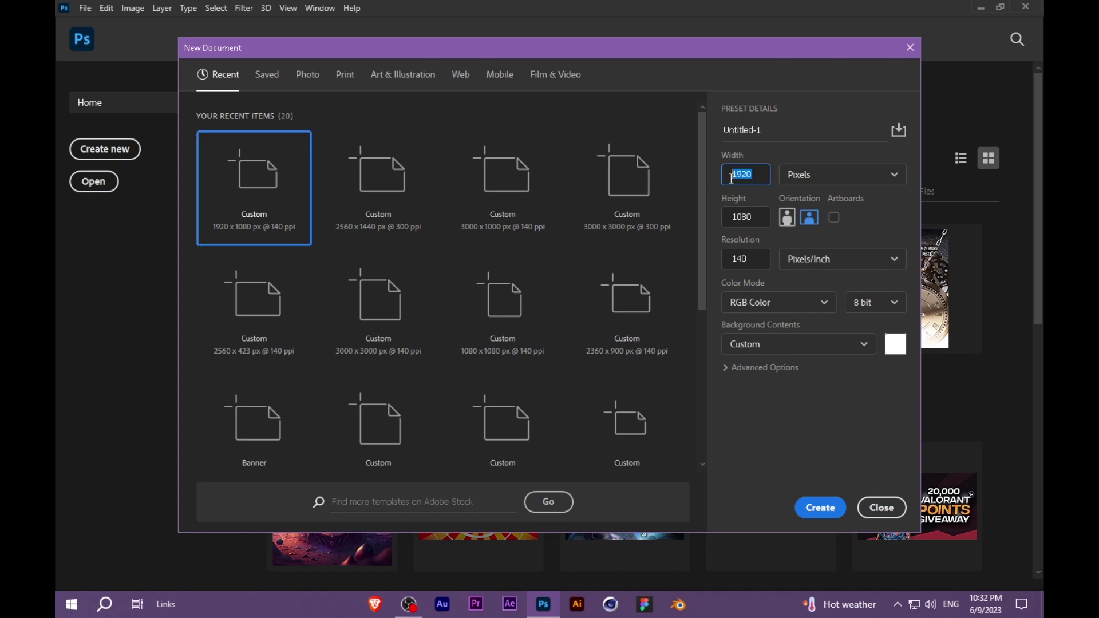
drag(728, 226, 752, 220)
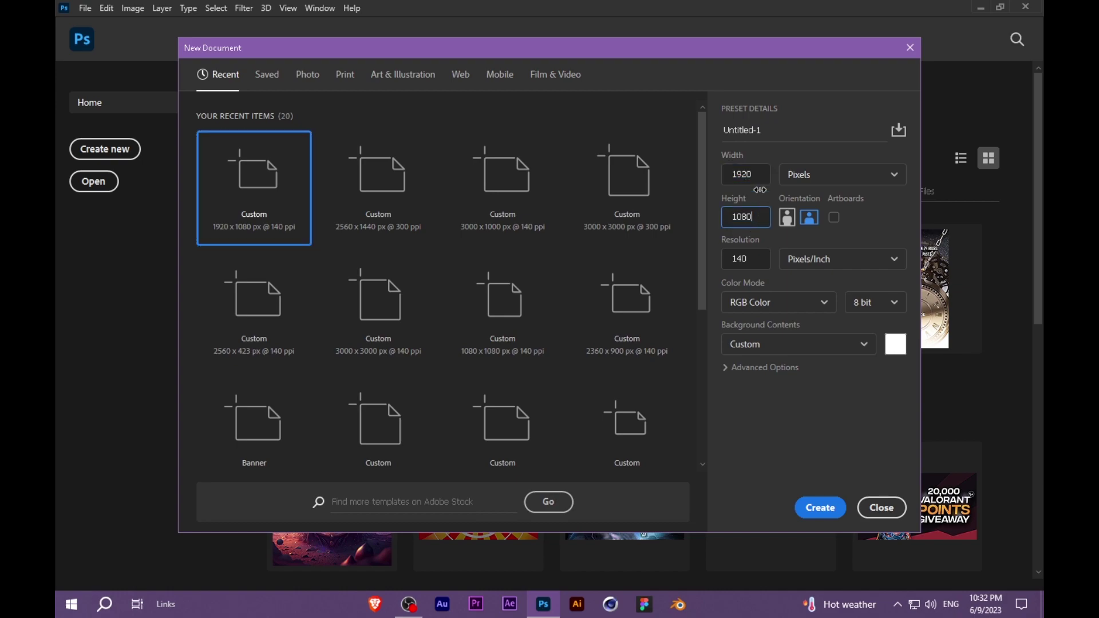
click(762, 174)
click(754, 224)
click(820, 507)
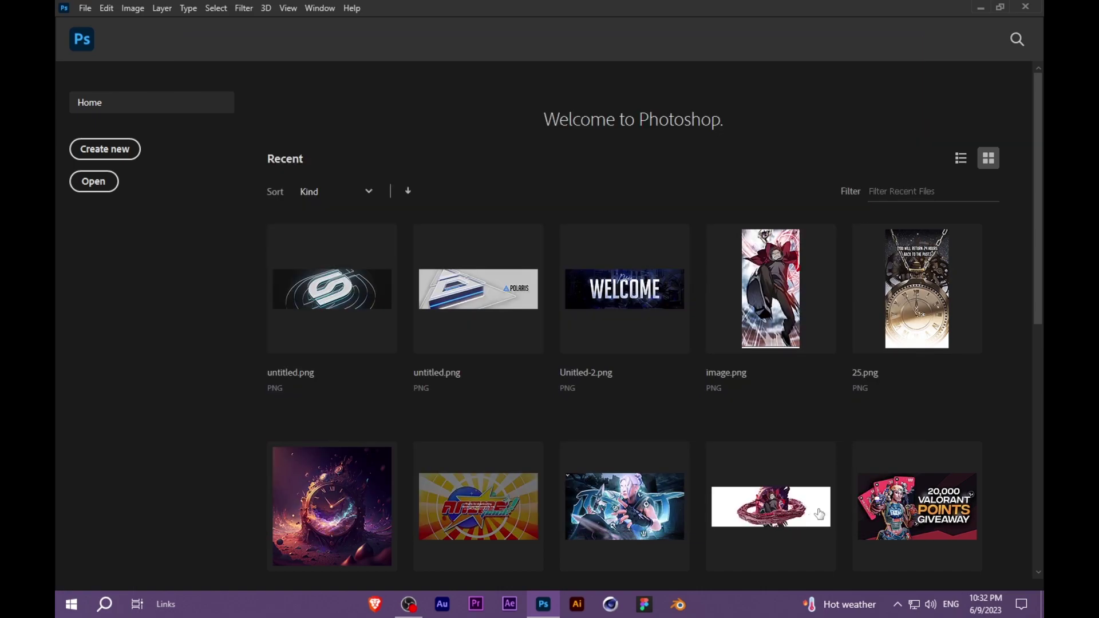
Unlock the white background layer and add a black (000000) Solid Color fill layer above it
click(1018, 419)
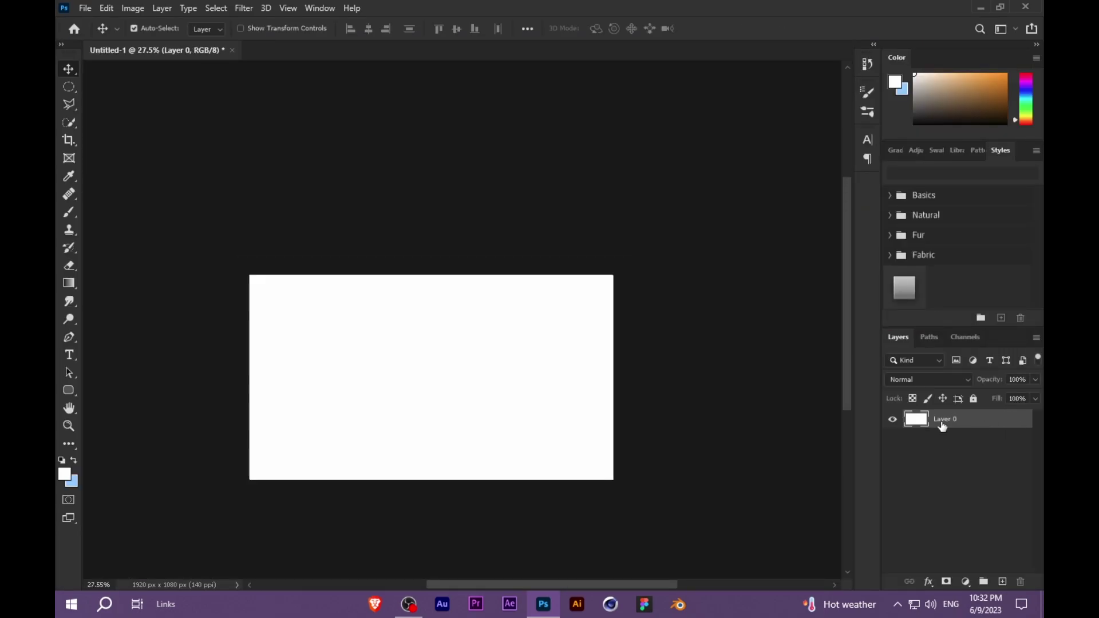
scroll(574, 412, up, 2)
click(966, 582)
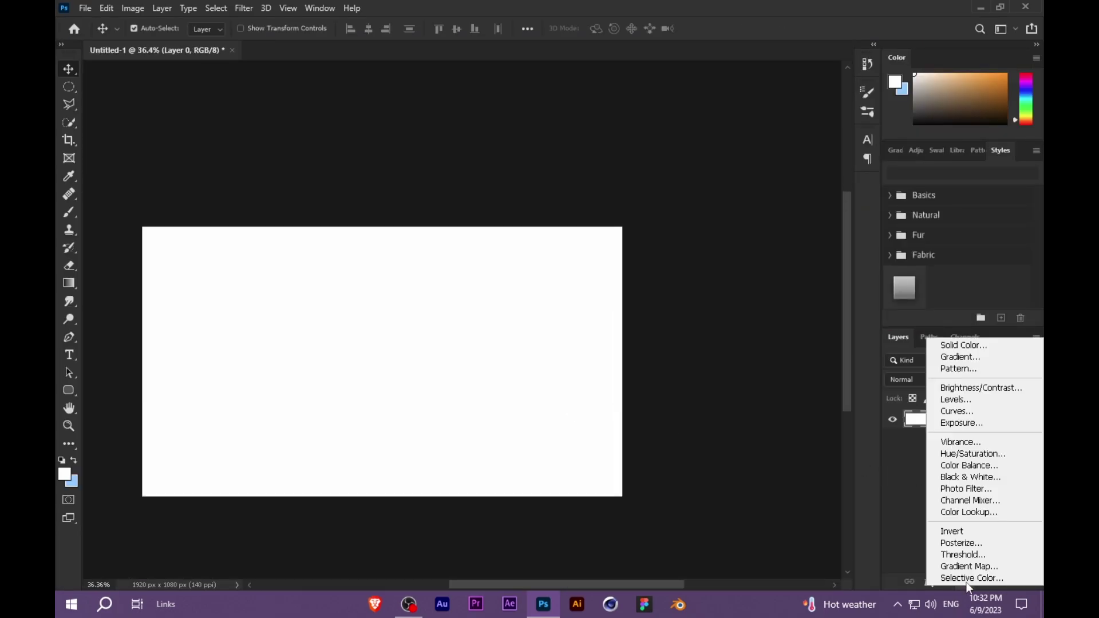
click(935, 347)
drag(758, 564, 765, 568)
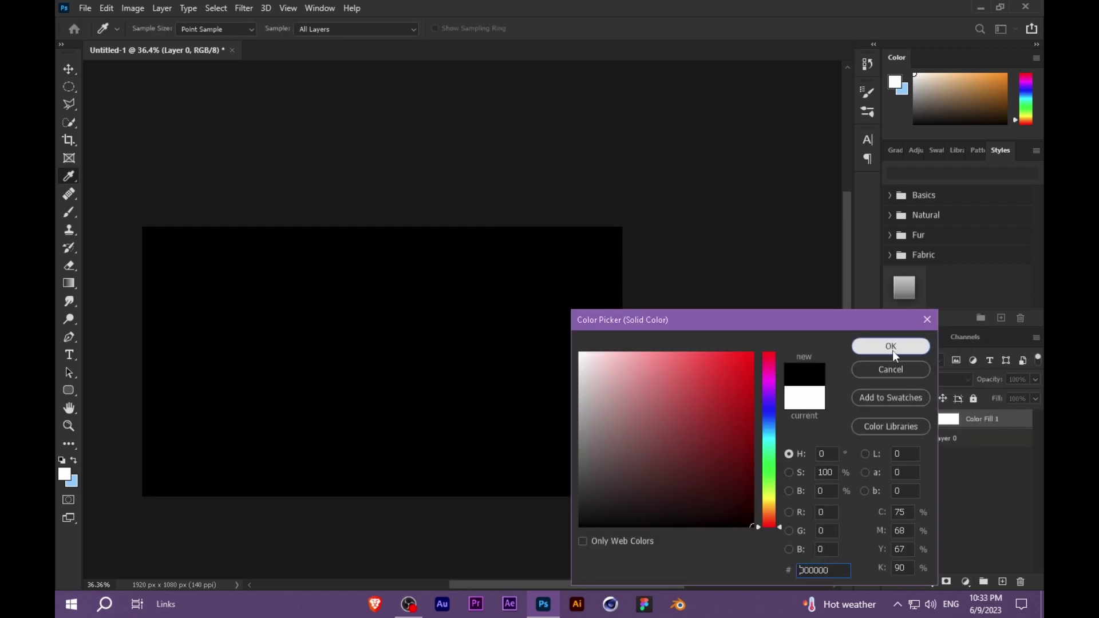
click(893, 351)
Delete the white layer beneath the black color fill
scroll(607, 414, down, 2)
scroll(676, 452, up, 2)
click(938, 440)
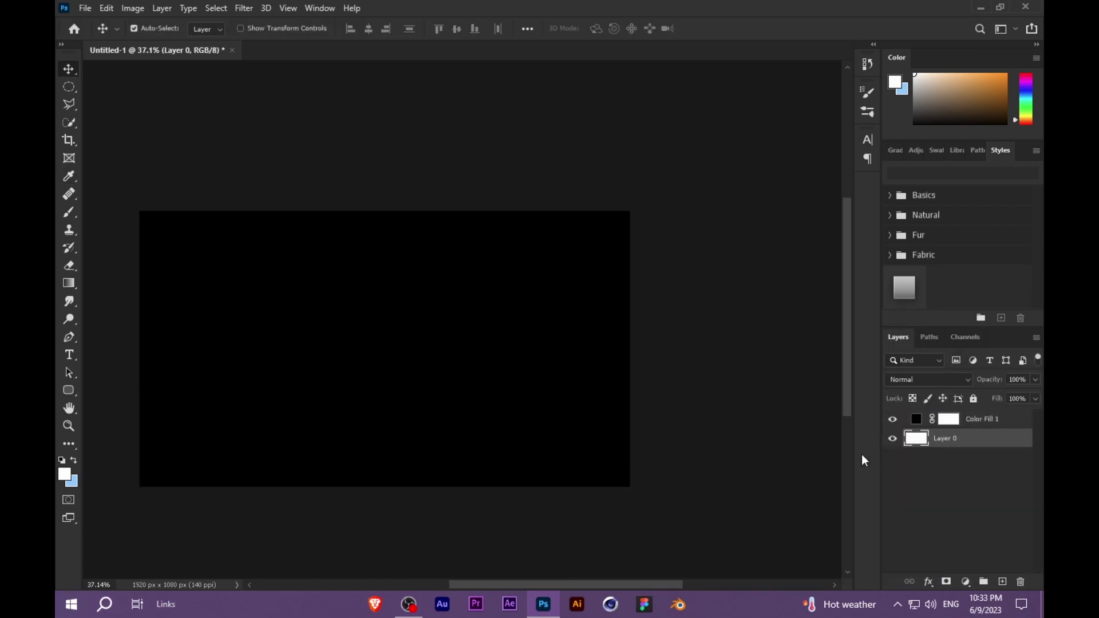
key(Delete)
scroll(481, 423, down, 2)
scroll(226, 457, up, 2)
Place Text2D0001.png and Text3D0001.png from the Downloads folder into the document, keeping their default placement
click(67, 602)
click(448, 442)
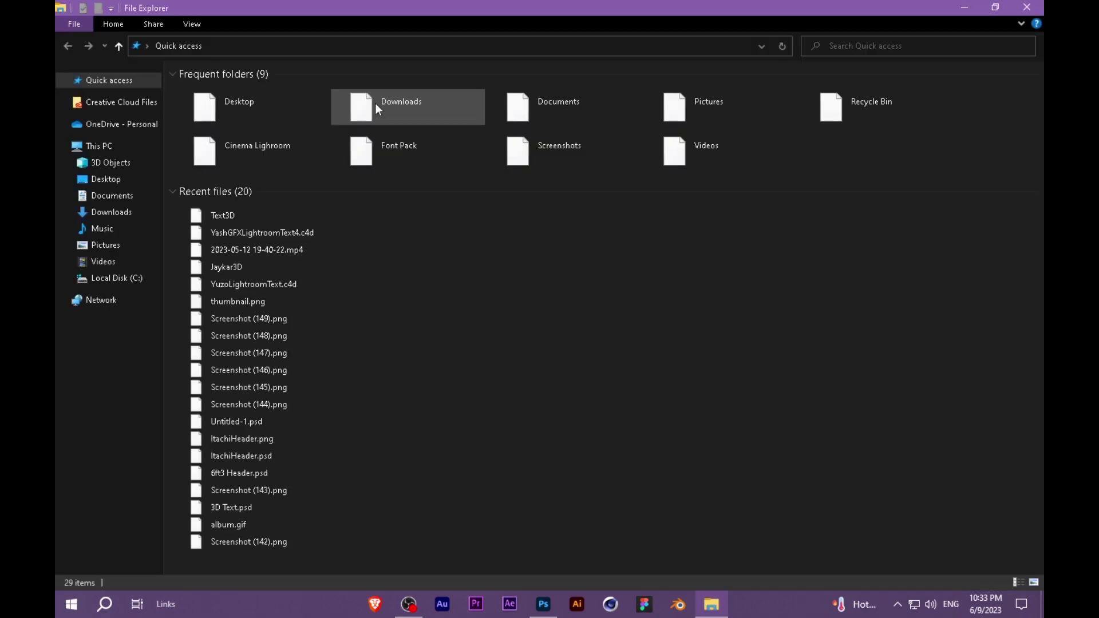
double_click(376, 104)
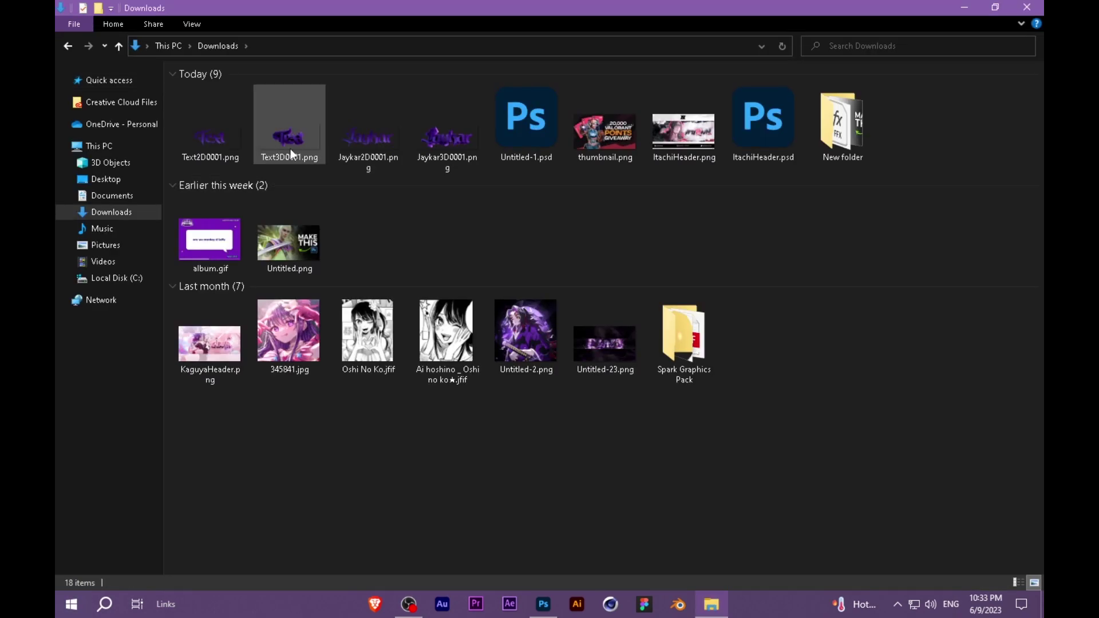
click(308, 153)
ctrl+click(220, 141)
drag(200, 121, 517, 427)
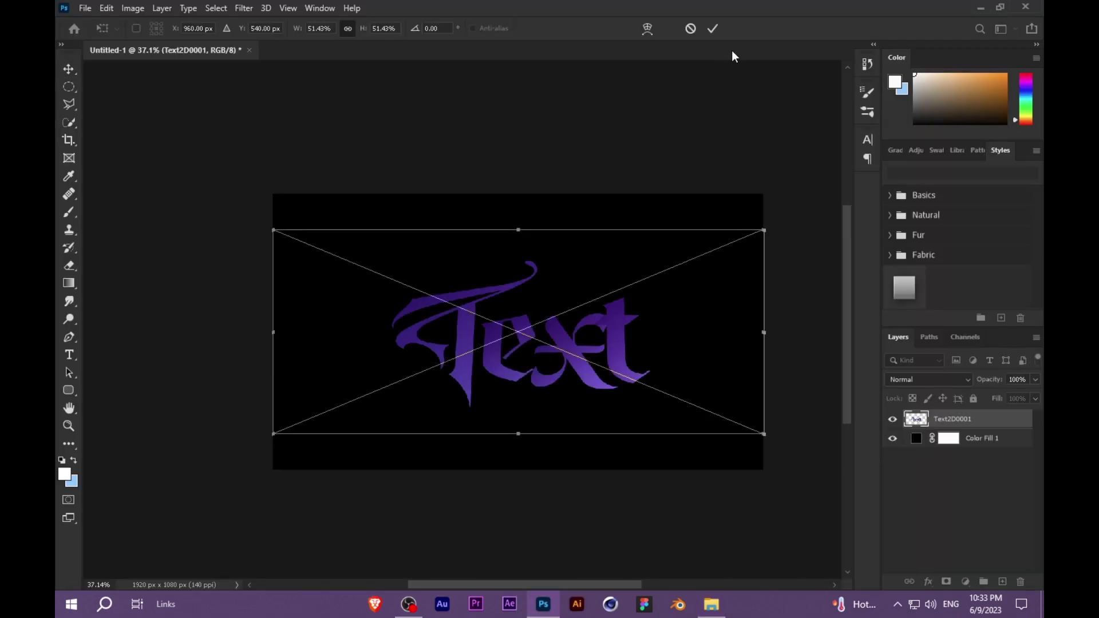
click(713, 28)
click(713, 27)
Move the Text2D0001 layer above Text3D0001 and select both text layers
scroll(750, 343, up, 1)
drag(956, 438, 966, 416)
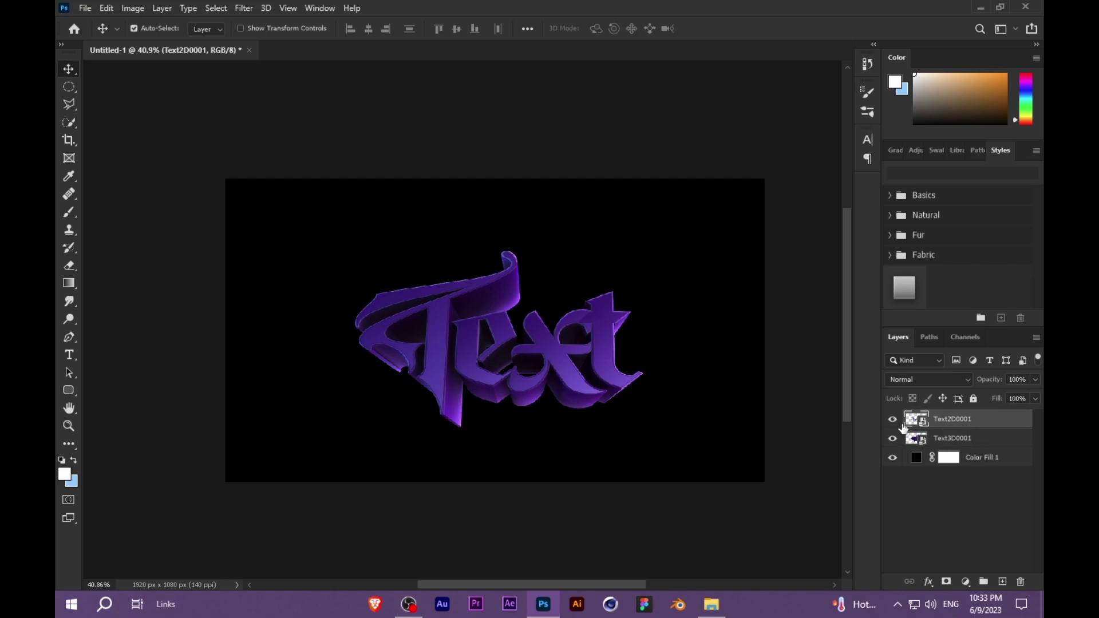
shift+click(966, 440)
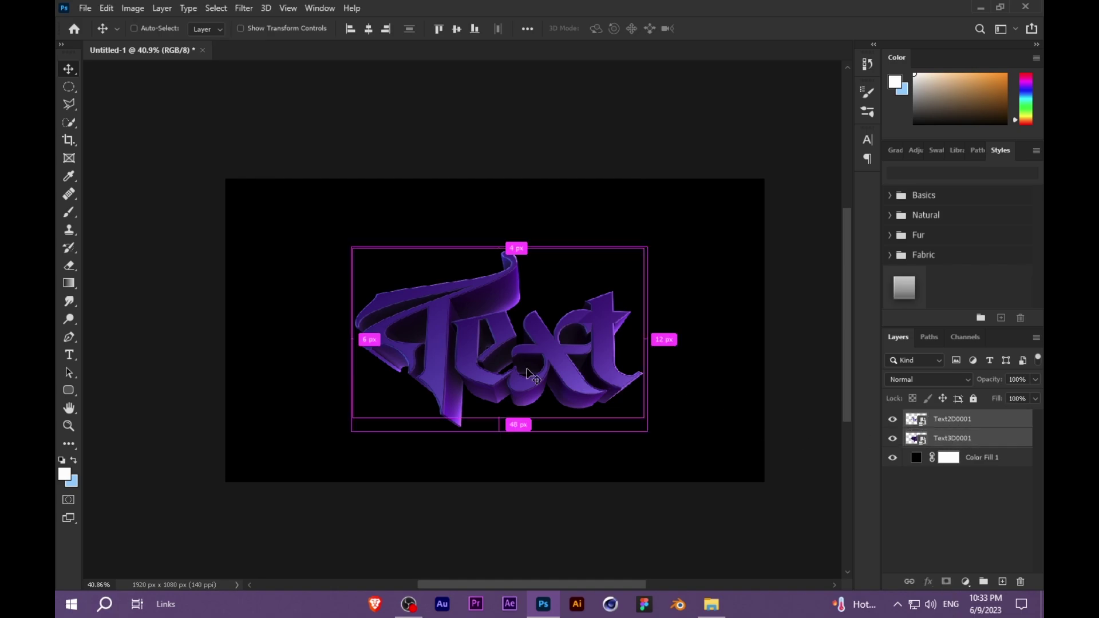
Scale the Text2D0001 and Text3D0001 layers together to about 112% and centre them on the canvas
key(ctrl+r)
key(ctrl+r)
key(ctrl+t)
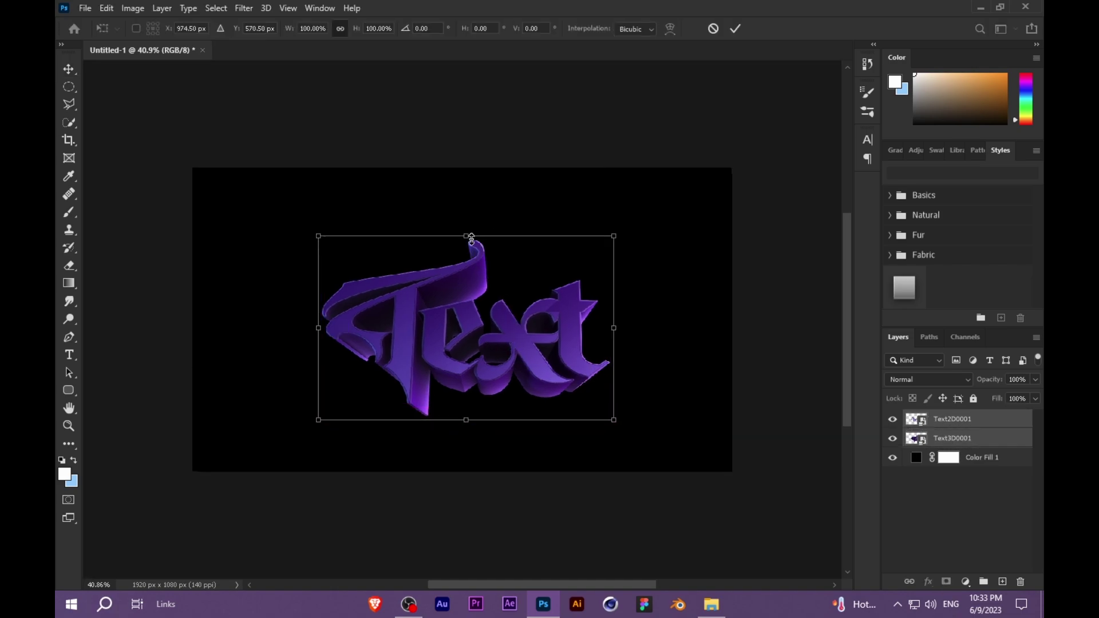
drag(466, 235, 466, 215)
drag(495, 287, 491, 281)
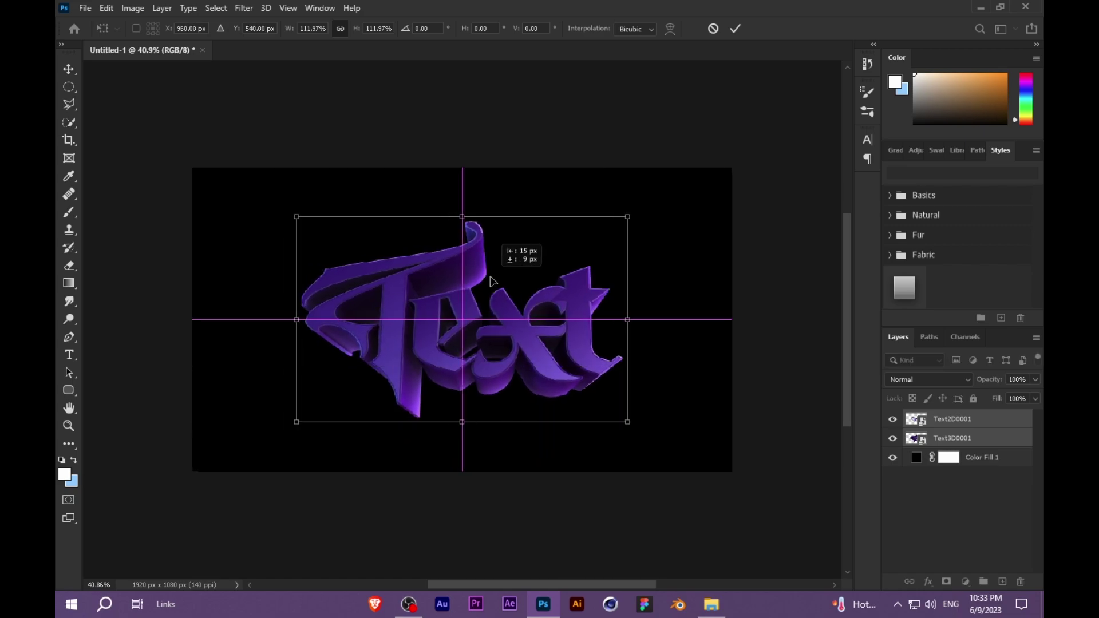
click(735, 28)
scroll(538, 316, up, 3)
scroll(538, 317, down, 2)
click(953, 486)
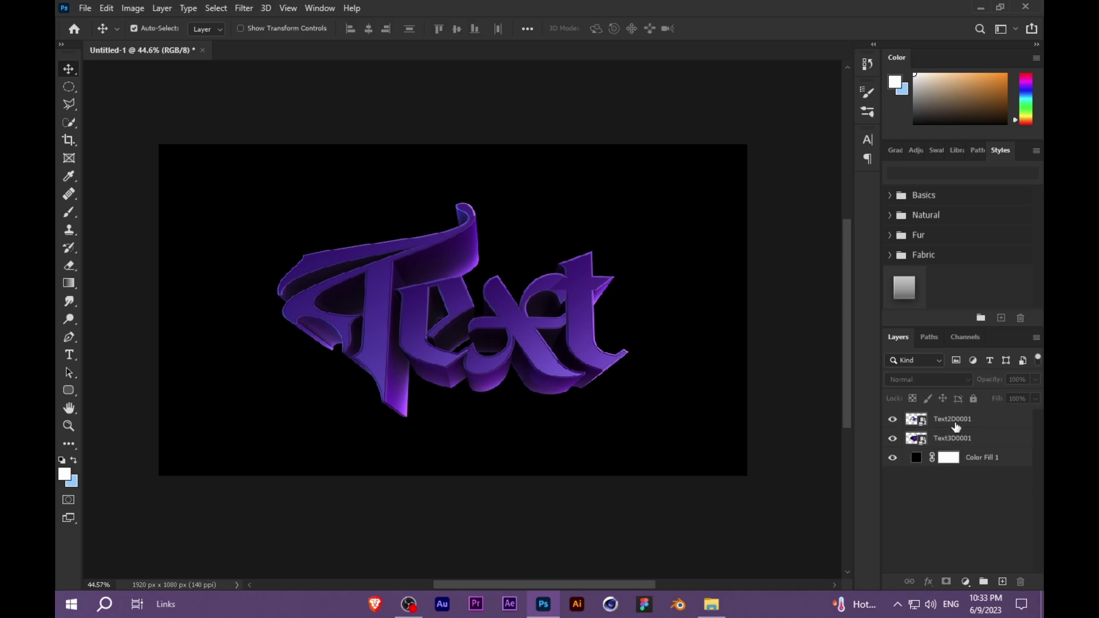
click(956, 428)
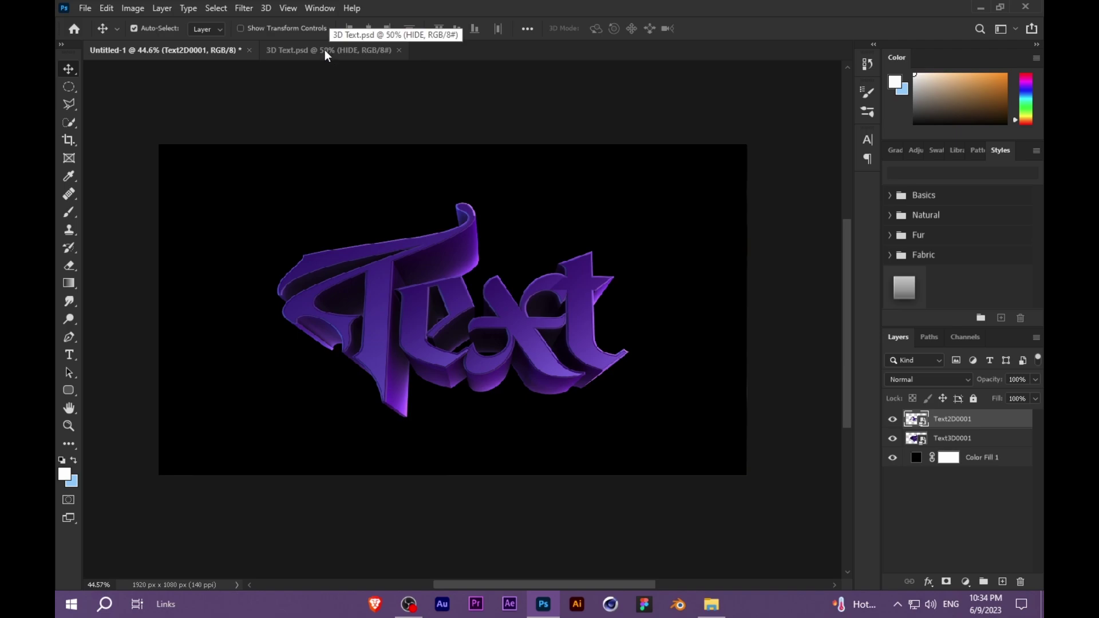
Copy the layer style of the Gekko3D0001 layer inside the Text Main group of 3D Text.psd
click(325, 50)
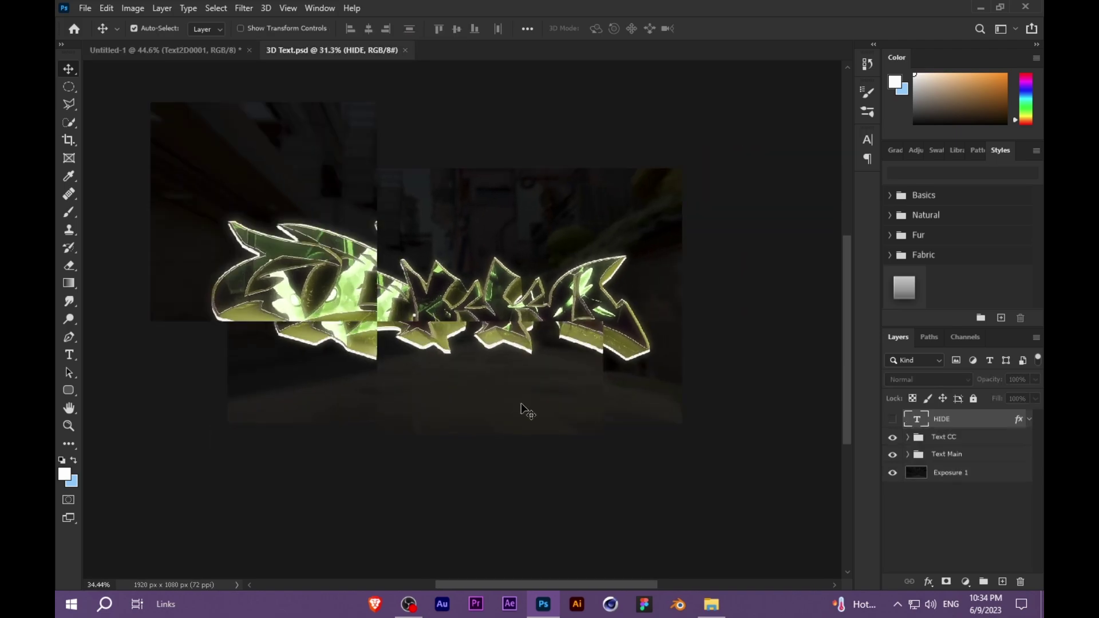
click(892, 437)
click(893, 437)
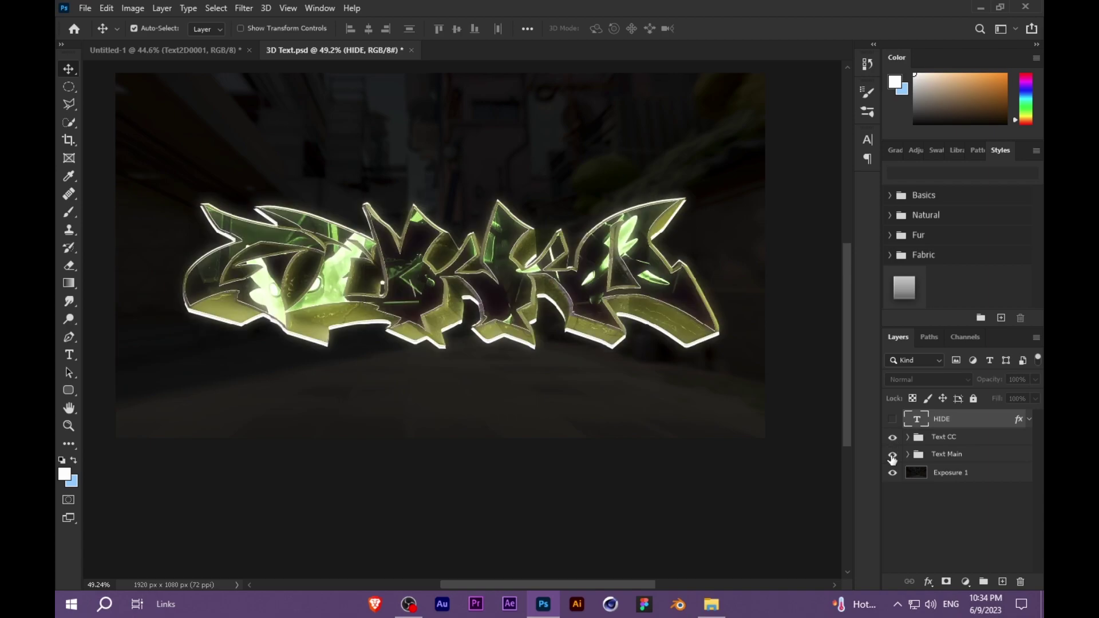
click(905, 459)
click(906, 458)
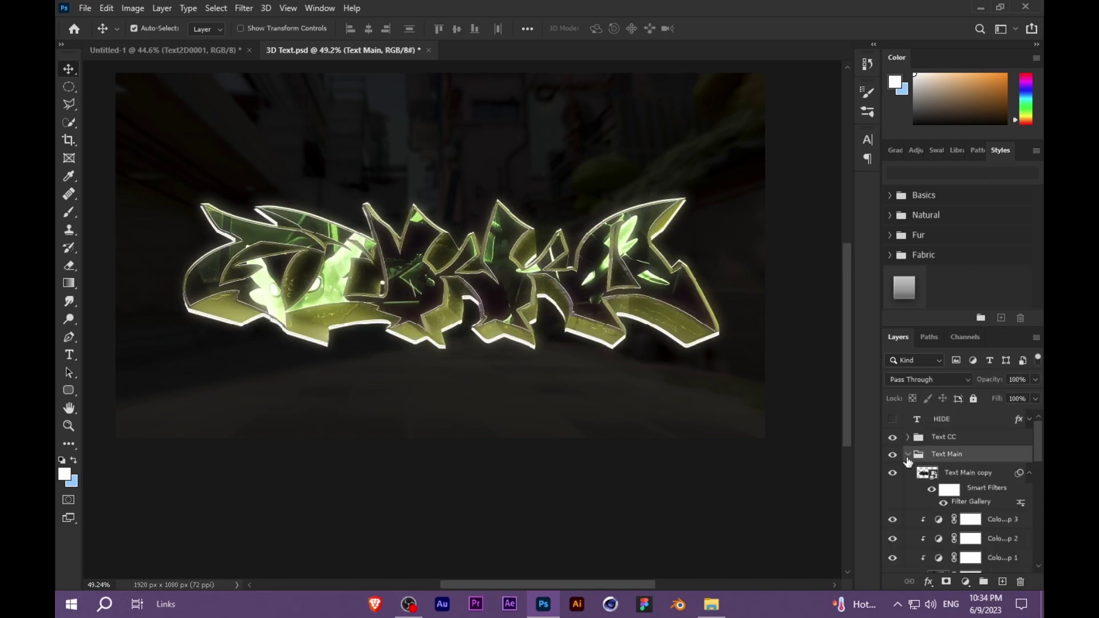
scroll(938, 459, down, 5)
scroll(933, 463, down, 4)
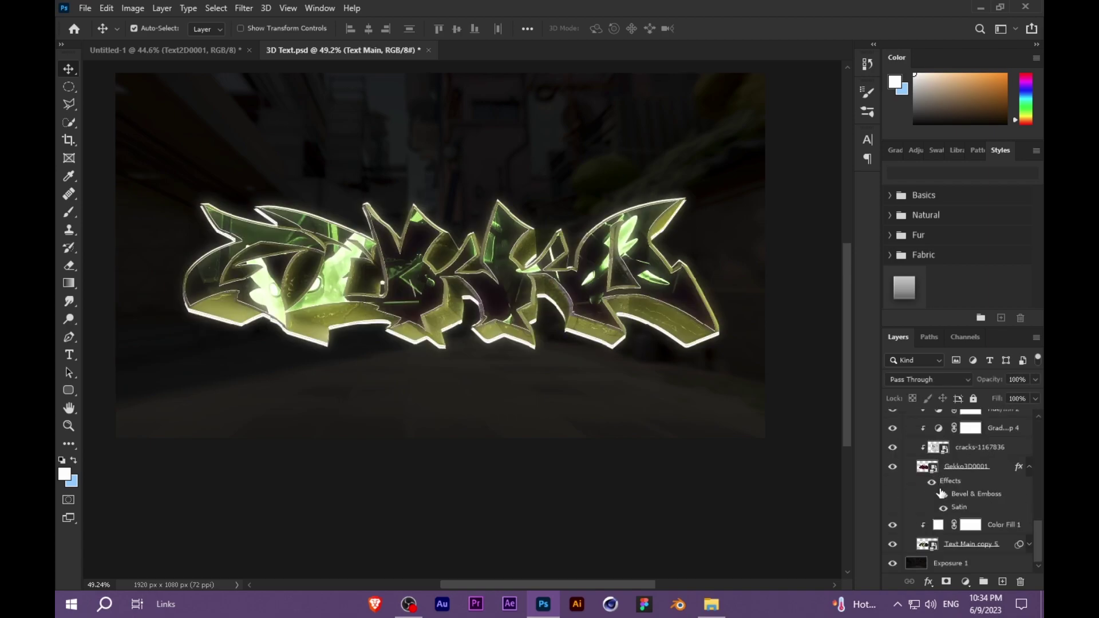
click(955, 473)
right_click(960, 477)
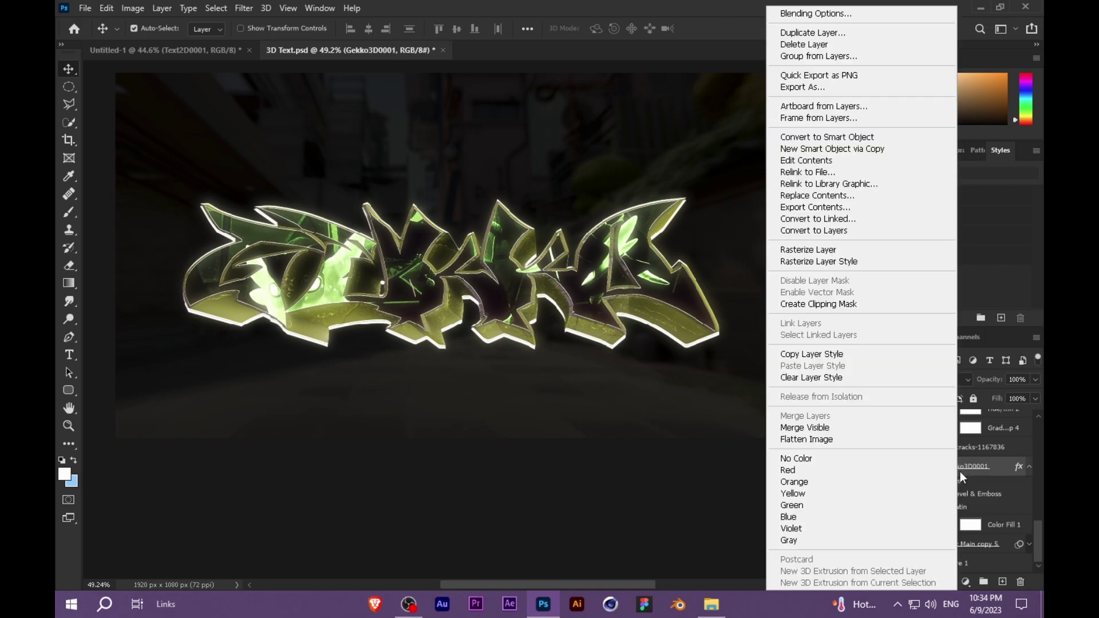
click(856, 358)
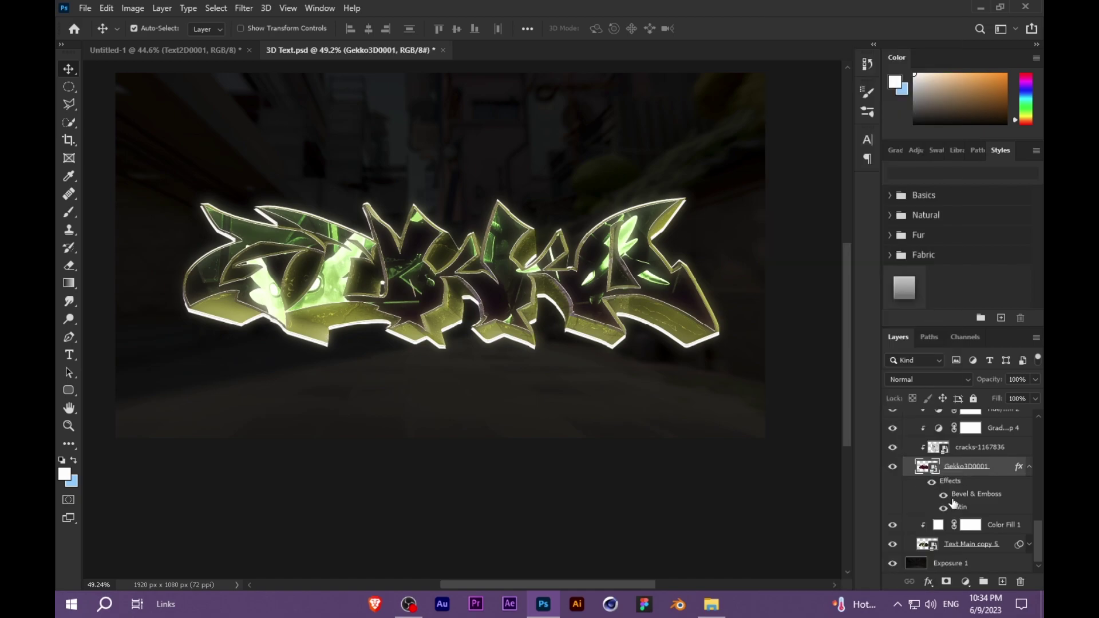
Paste the copied layer style onto Text3D0001 in Untitled-1 and set its Bevel & Emboss size to 8 px
click(189, 50)
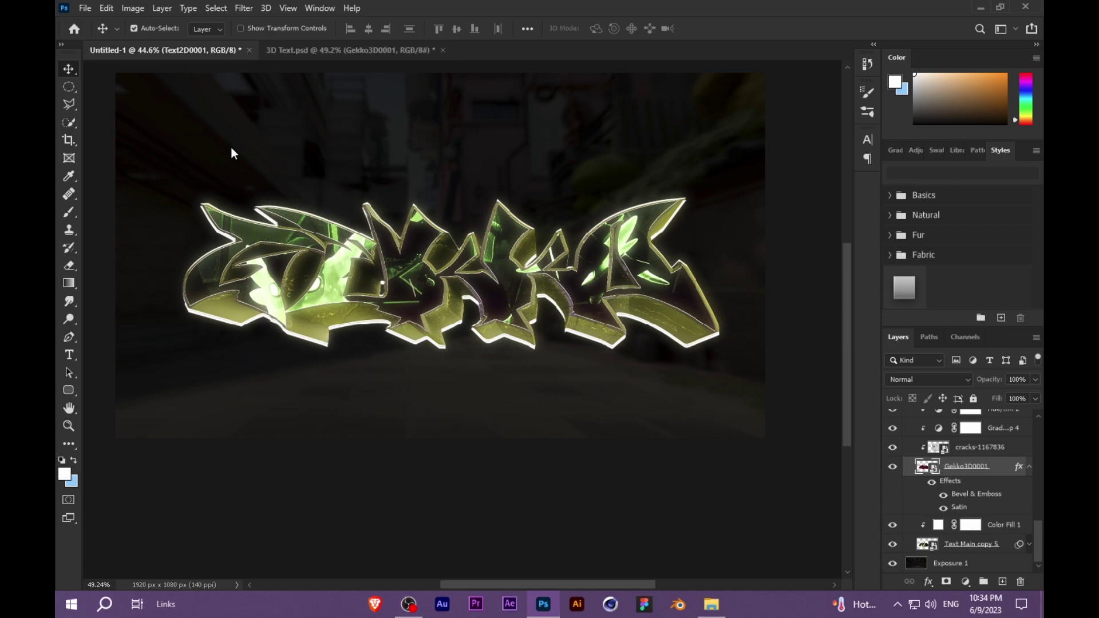
click(973, 438)
right_click(964, 431)
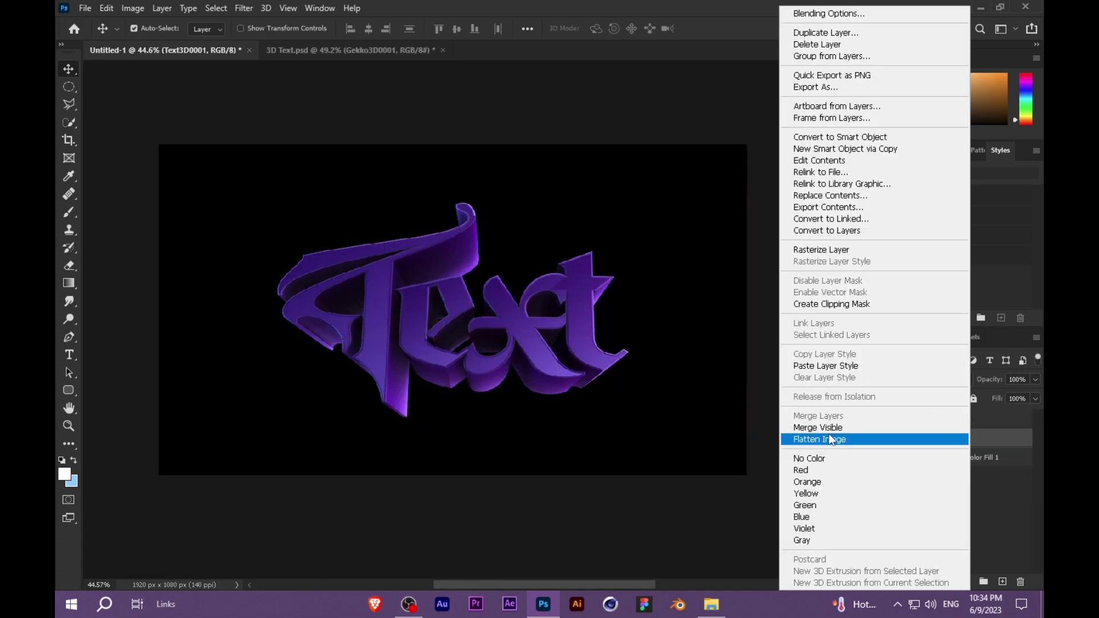
click(826, 366)
scroll(538, 372, up, 1)
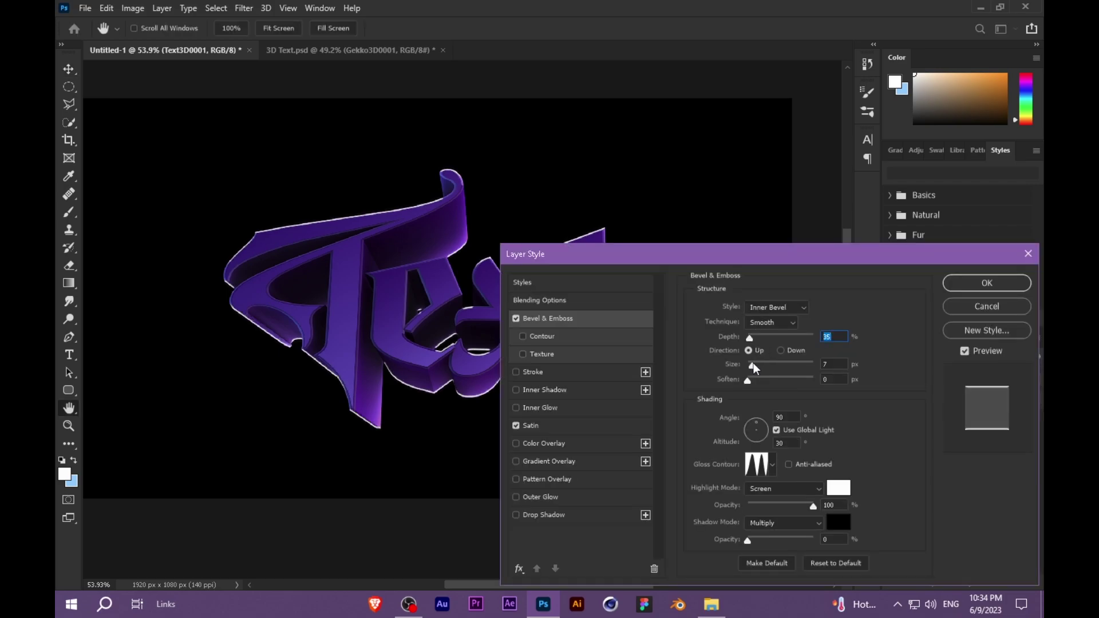
text(8)
click(984, 283)
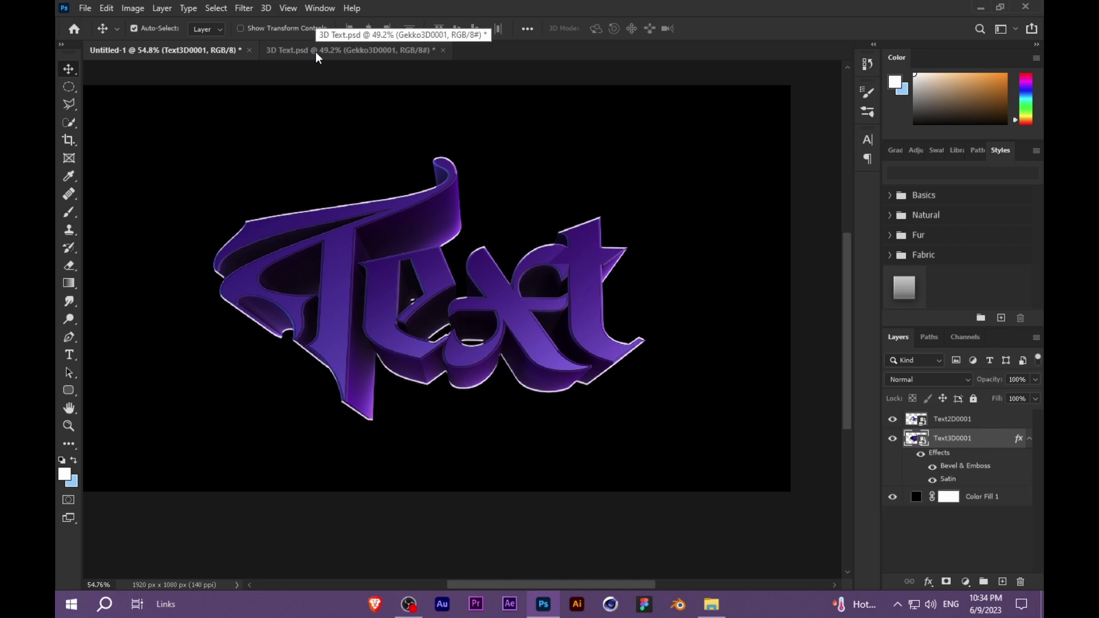
Copy the Hue/Saturation 2, Gradient Map 4 and cracks-1167836 layers from 3D Text.psd into Untitled-1, clipped to Text3D0001
click(315, 57)
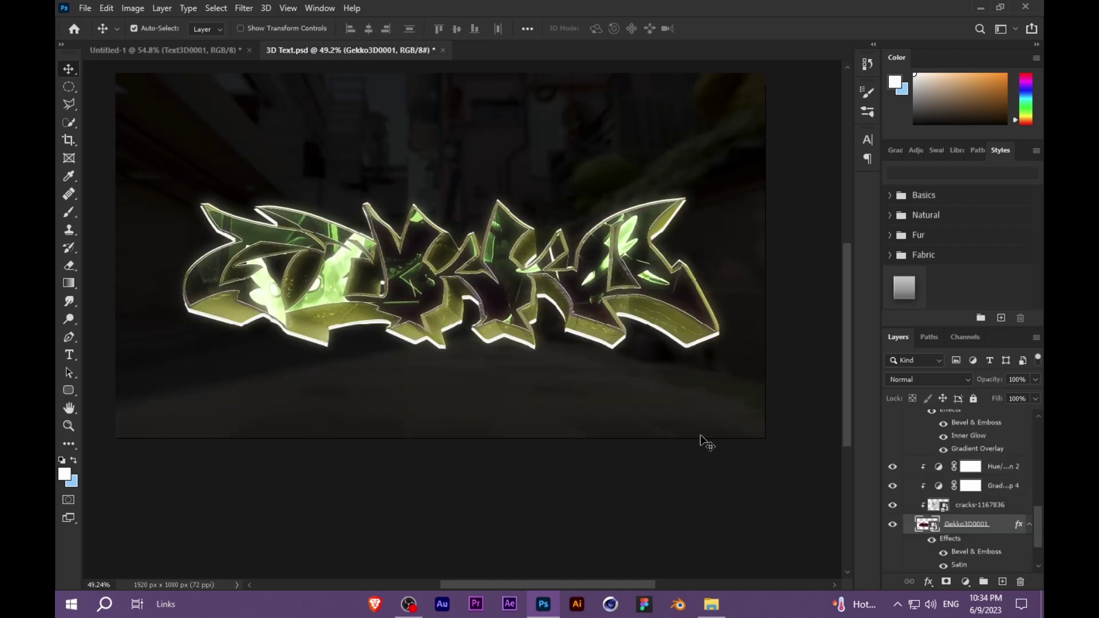
click(985, 510)
shift+click(998, 467)
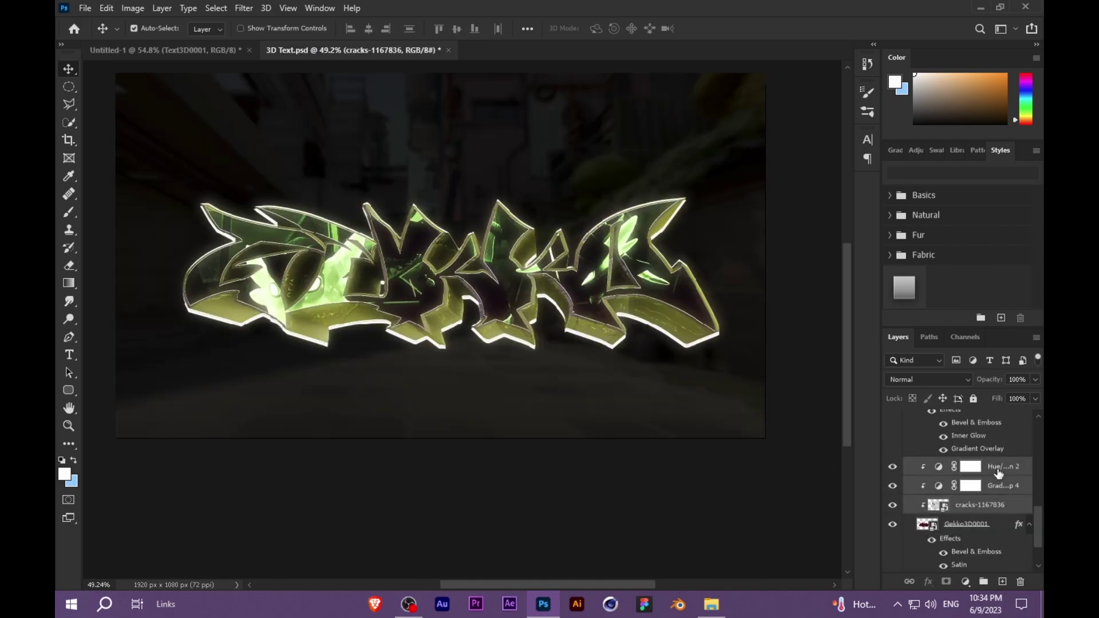
drag(1001, 473, 511, 388)
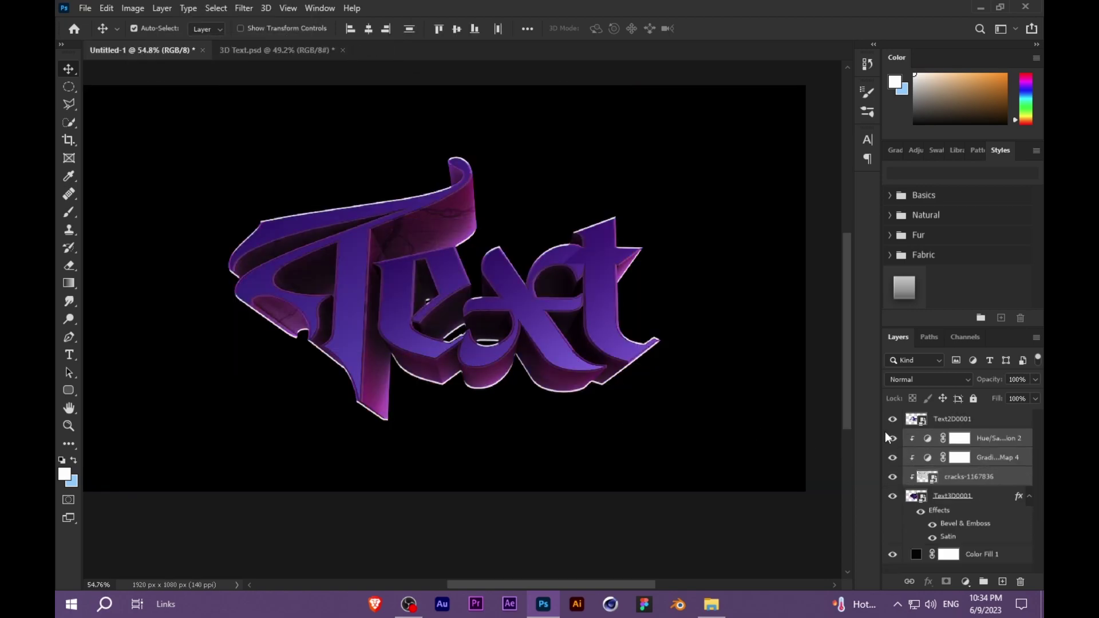
Scale the imported cracks texture and adjustment layers to about 105% and position them so they cover the lettering
scroll(511, 388, down, 2)
key(ctrl+t)
drag(538, 259, 680, 307)
drag(664, 318, 651, 331)
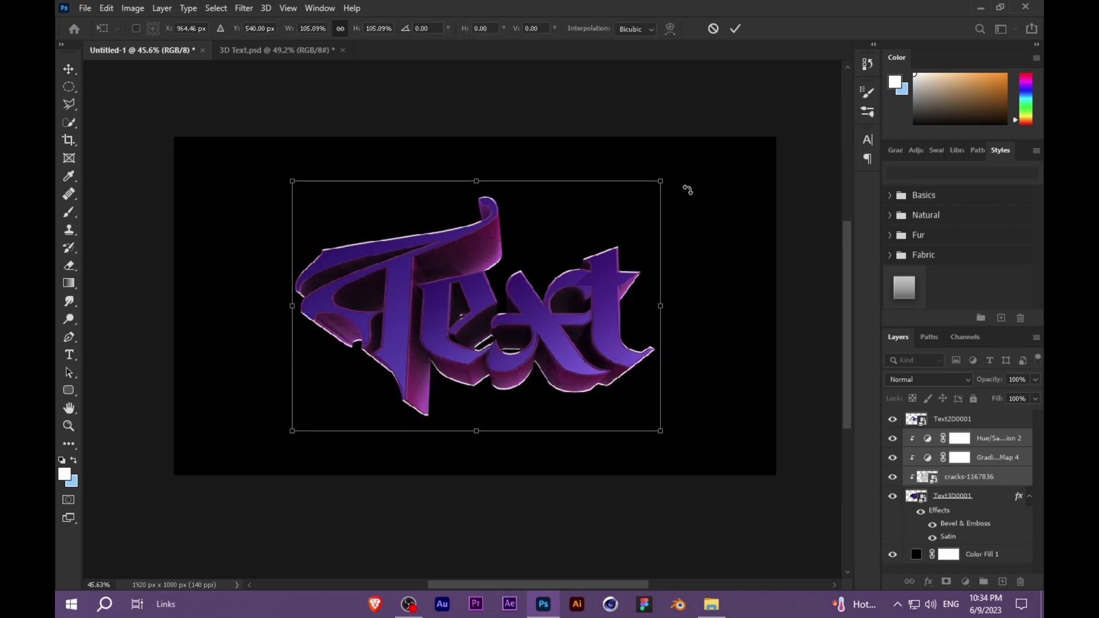
click(735, 29)
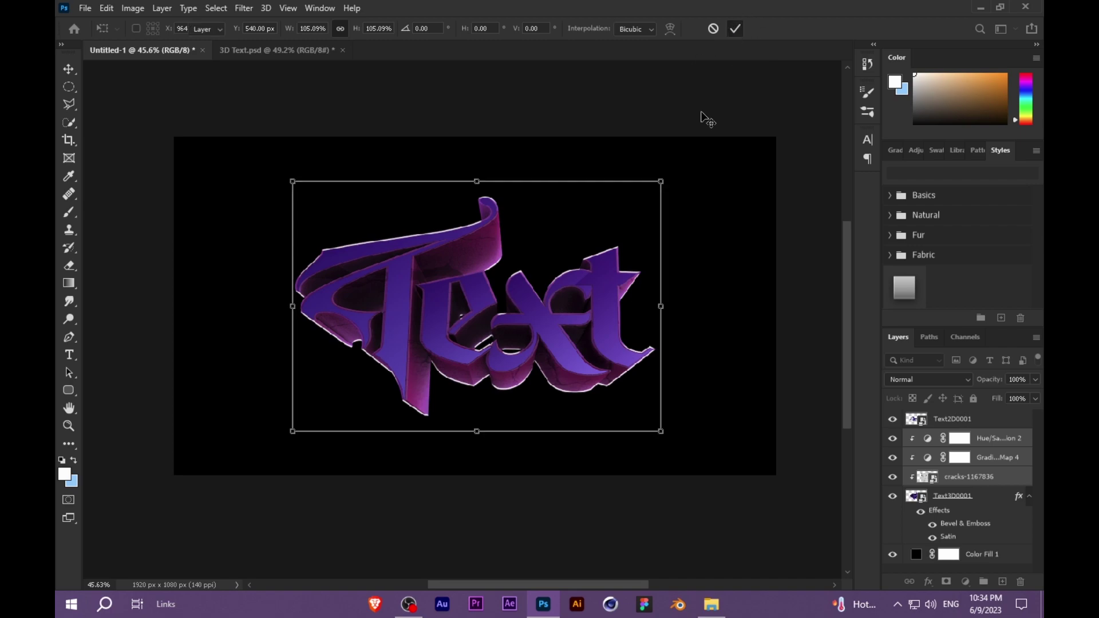
scroll(574, 290, up, 3)
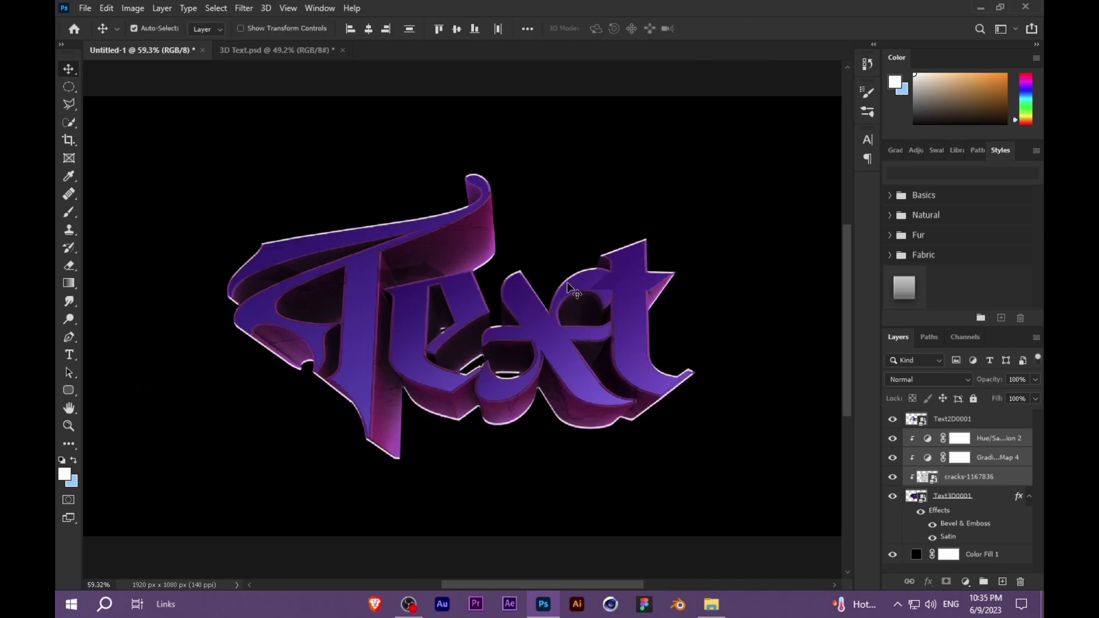
scroll(511, 321, down, 1)
scroll(514, 354, up, 5)
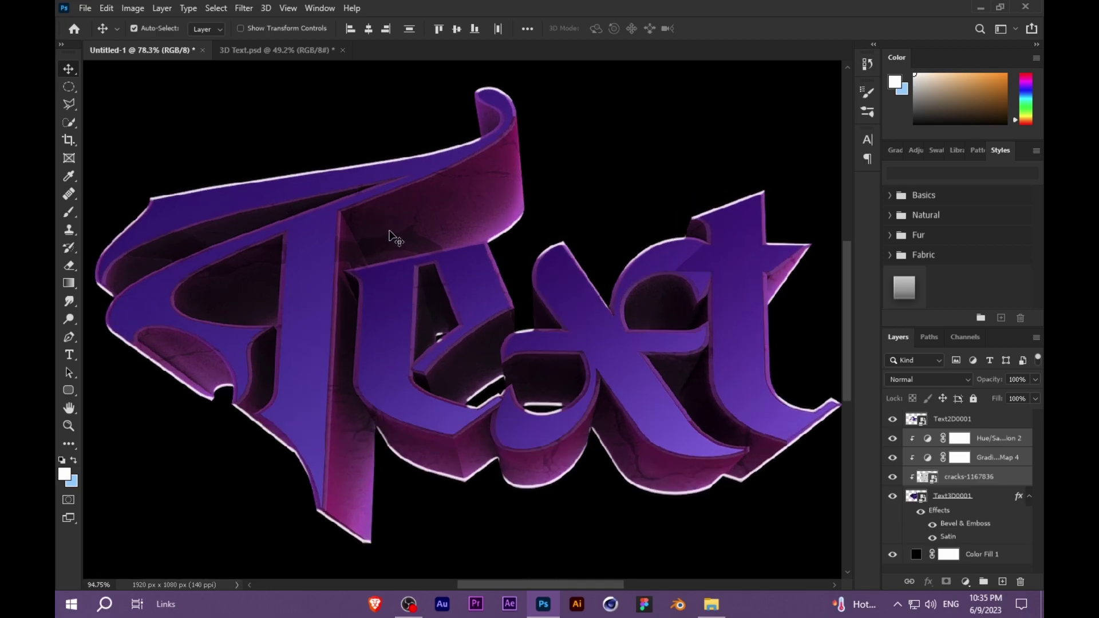
scroll(538, 394, down, 2)
Shift the hue of the Hue/Saturation 2 adjustment to about +5 to turn the extruded sides blue-purple
click(934, 461)
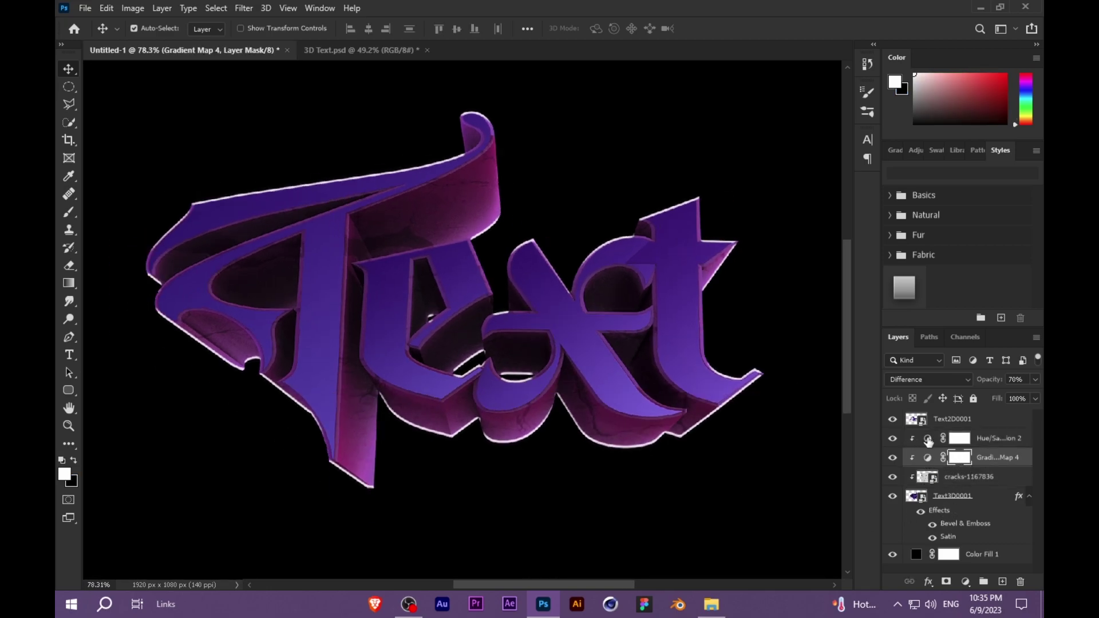
double_click(928, 440)
mouse_move(742, 163)
mouse_down()
mouse_move(727, 163)
mouse_move(738, 162)
mouse_up()
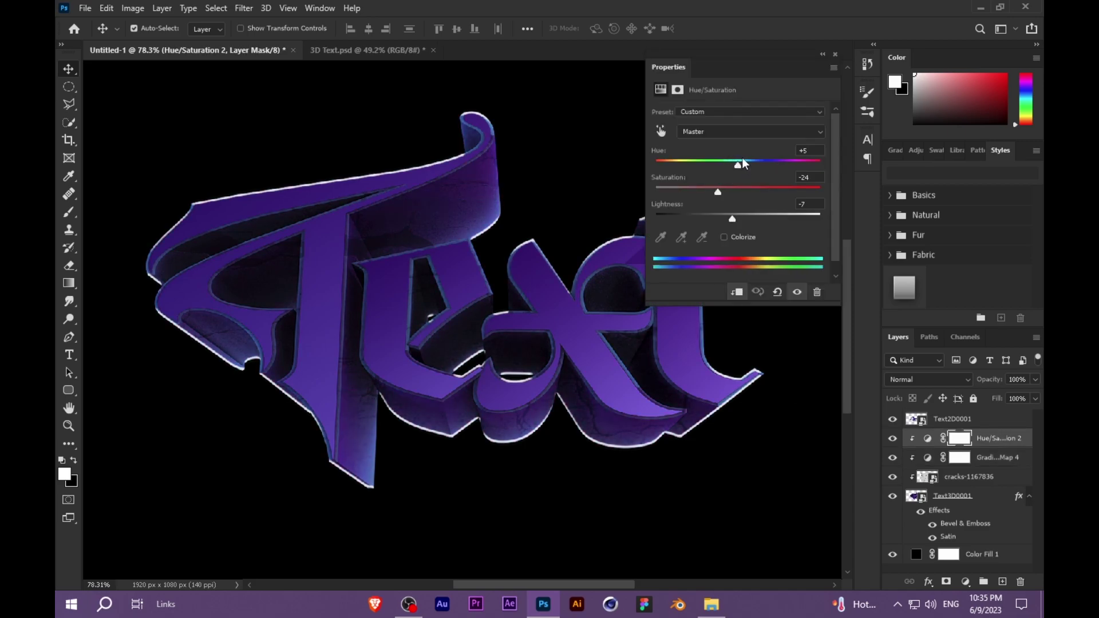
click(836, 54)
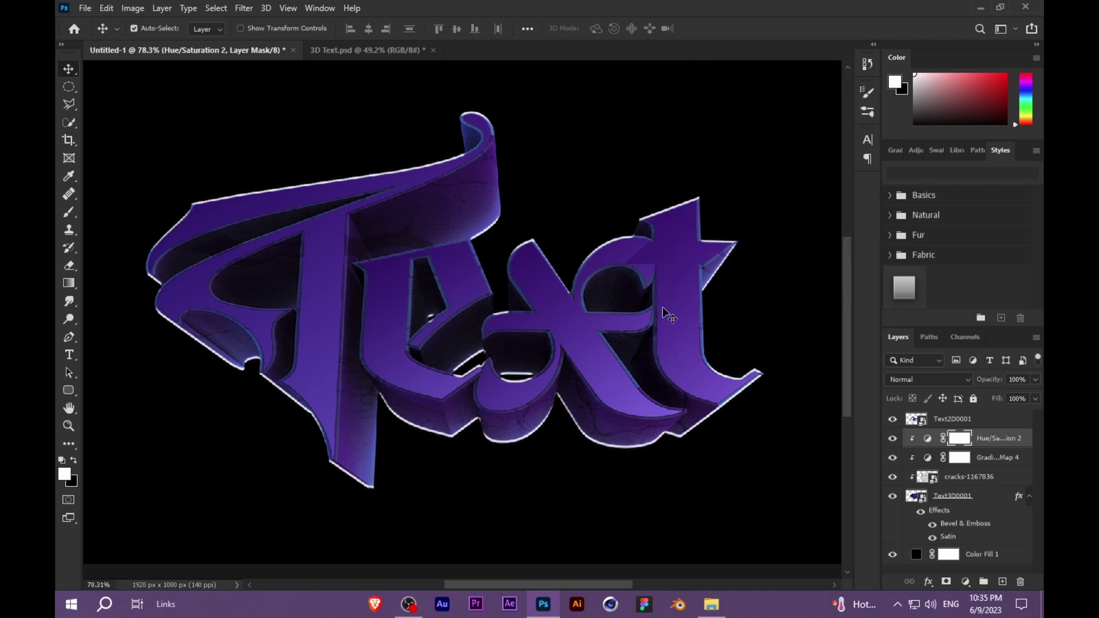
scroll(628, 363, down, 2)
scroll(744, 428, up, 2)
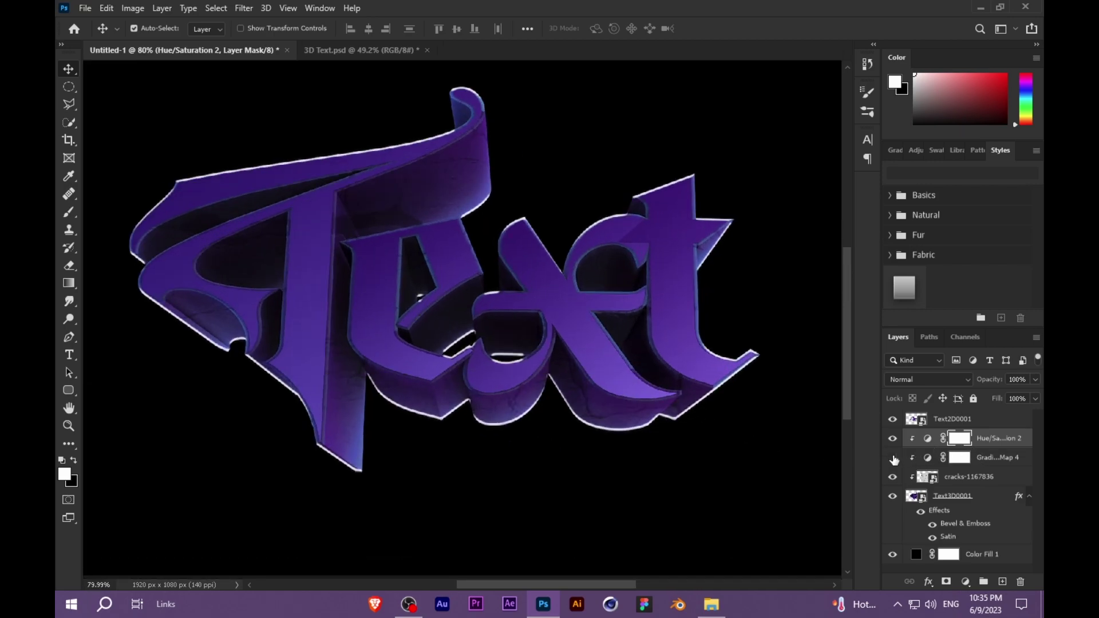
Hide the Gradient Map 4 adjustment to compare the look, and delete that layer
click(893, 458)
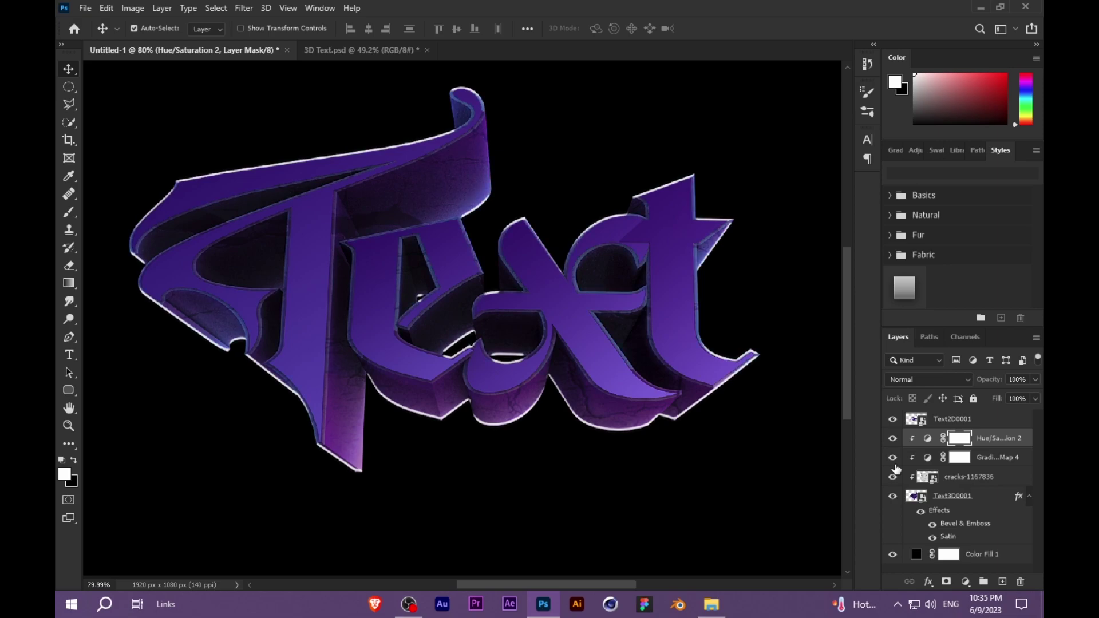
click(953, 461)
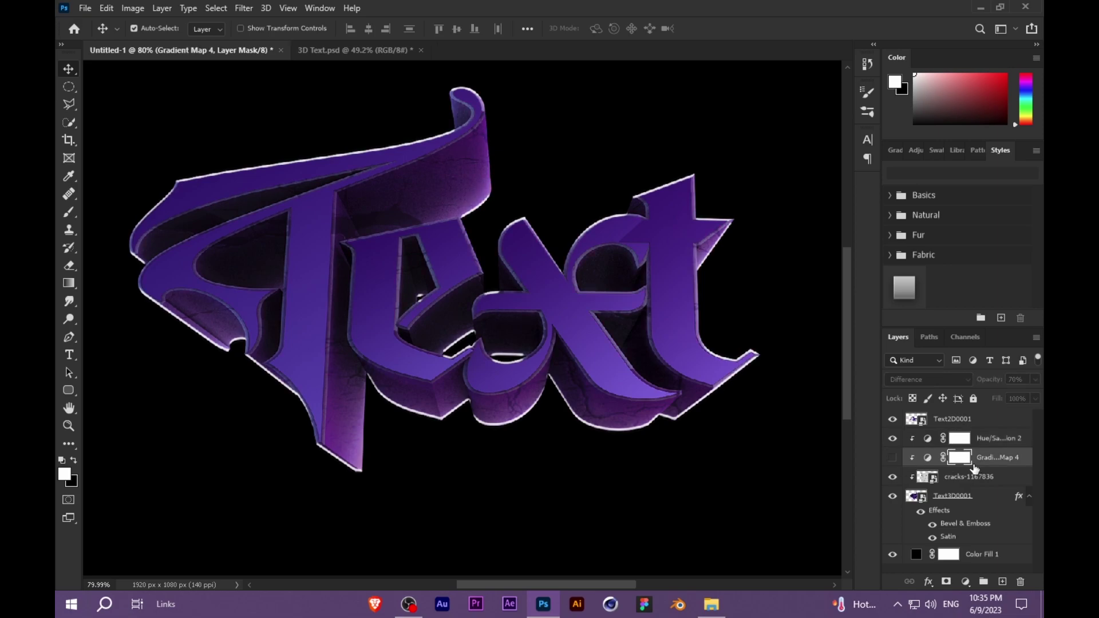
key(Delete)
Copy the layer style of Gekko2D0001 in 3D Text.psd and paste it onto the Text2D0001 layer in Untitled-1
click(979, 423)
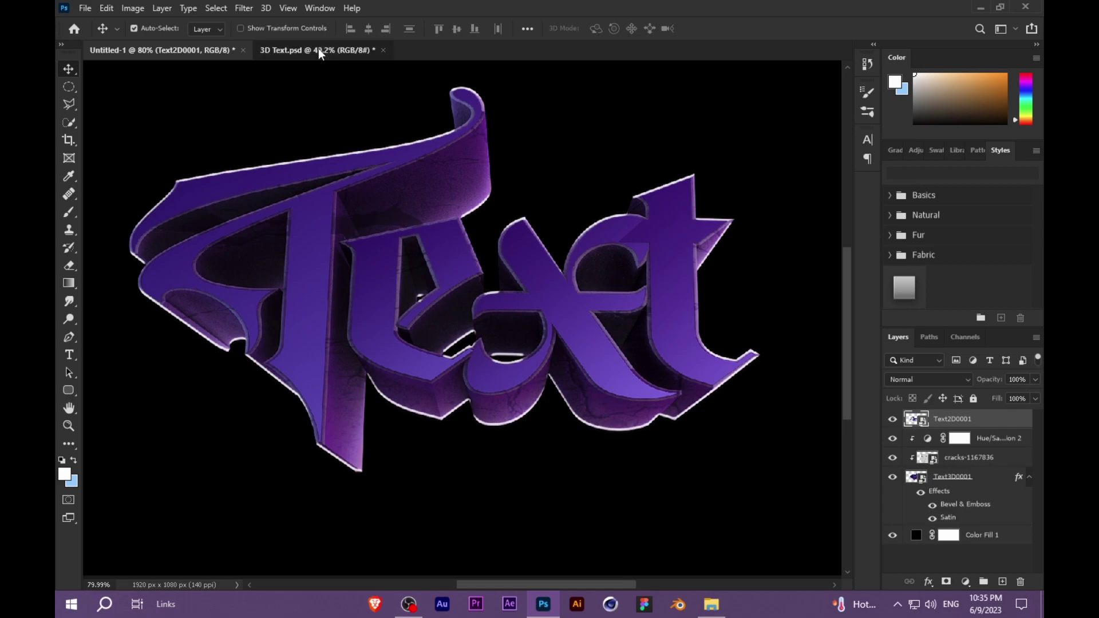
click(343, 51)
scroll(961, 475, down, 5)
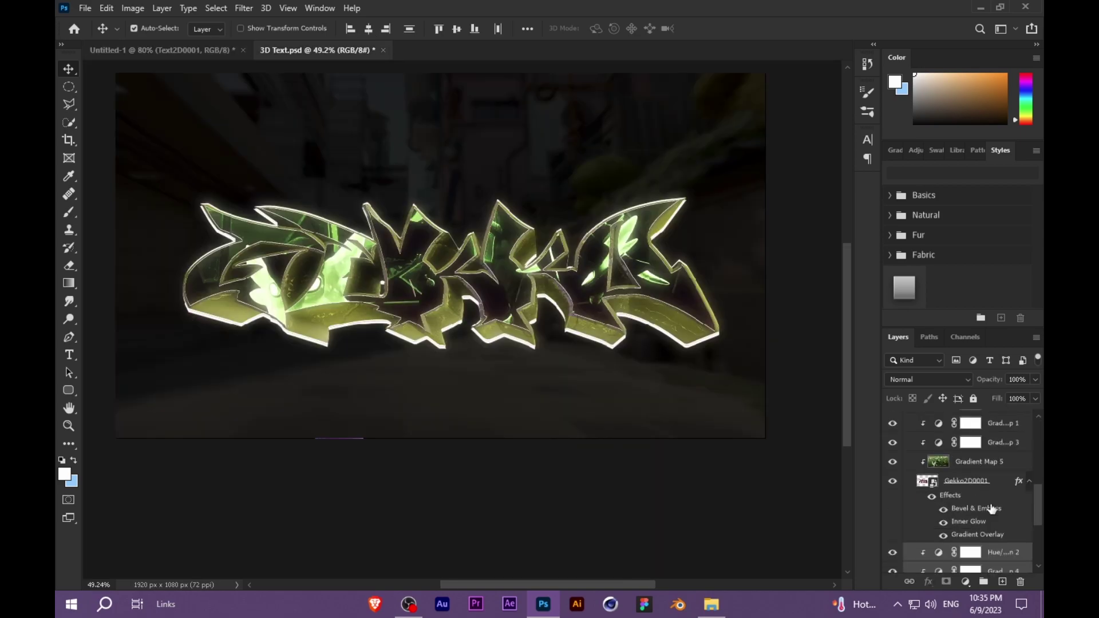
right_click(985, 484)
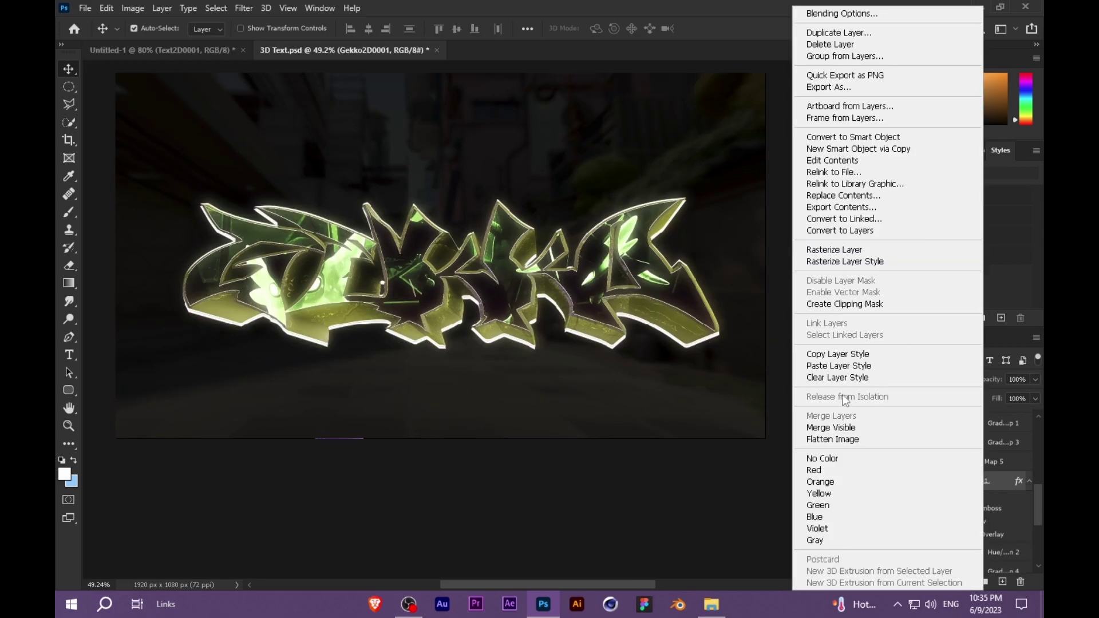
click(838, 354)
click(172, 50)
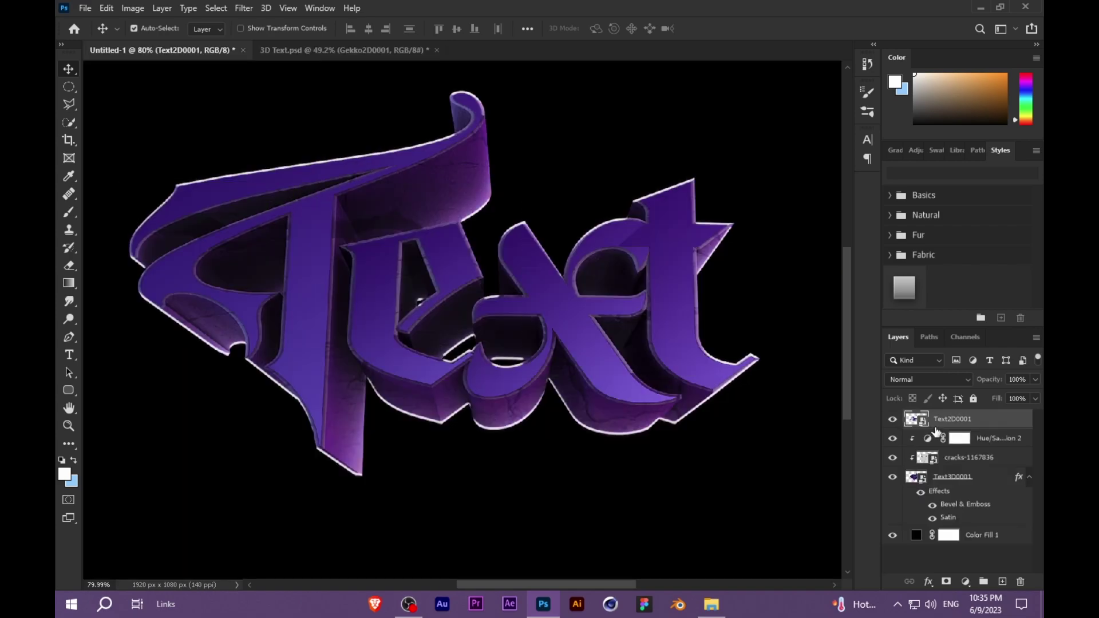
right_click(970, 421)
click(818, 366)
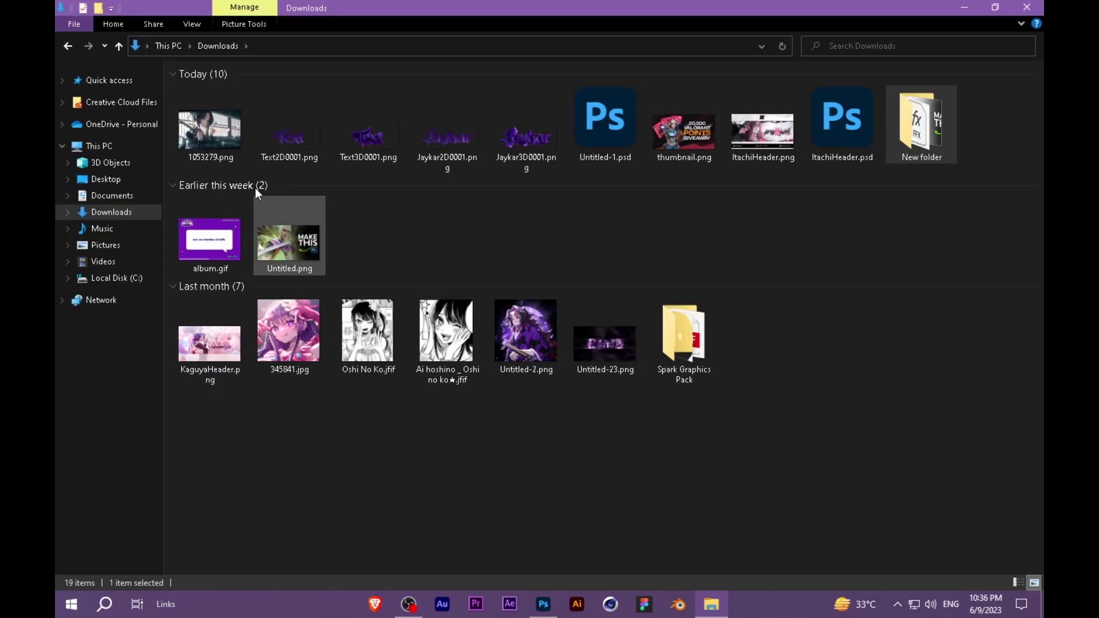
Place 1053279.png from the Downloads folder into Untitled-1 and clip it to the Text2D0001 lettering
drag(211, 137, 466, 444)
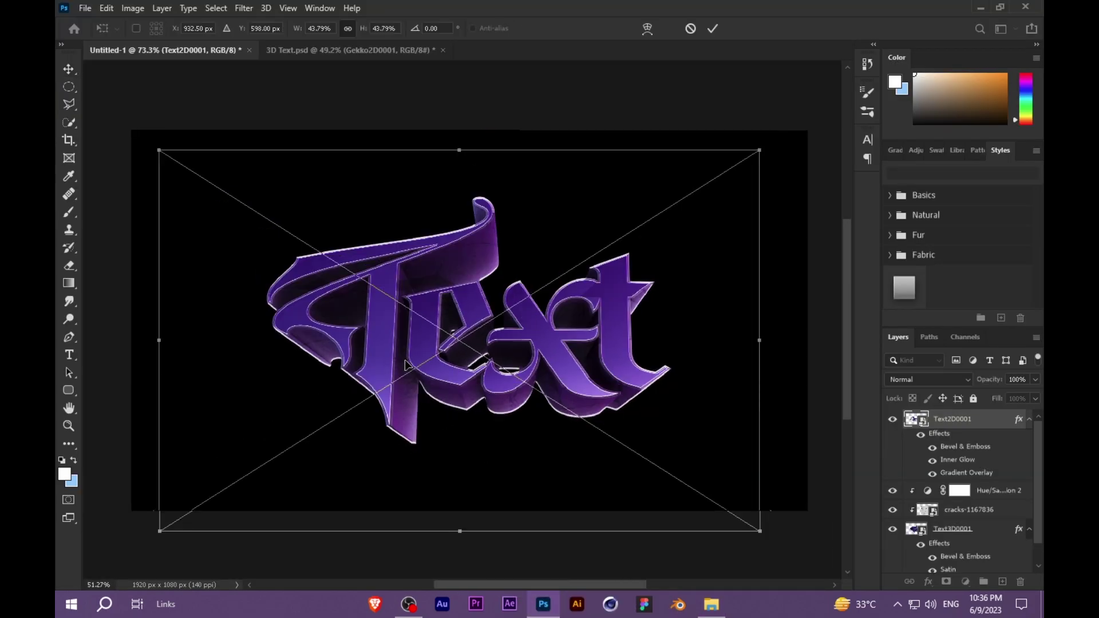
key(alt+Tab)
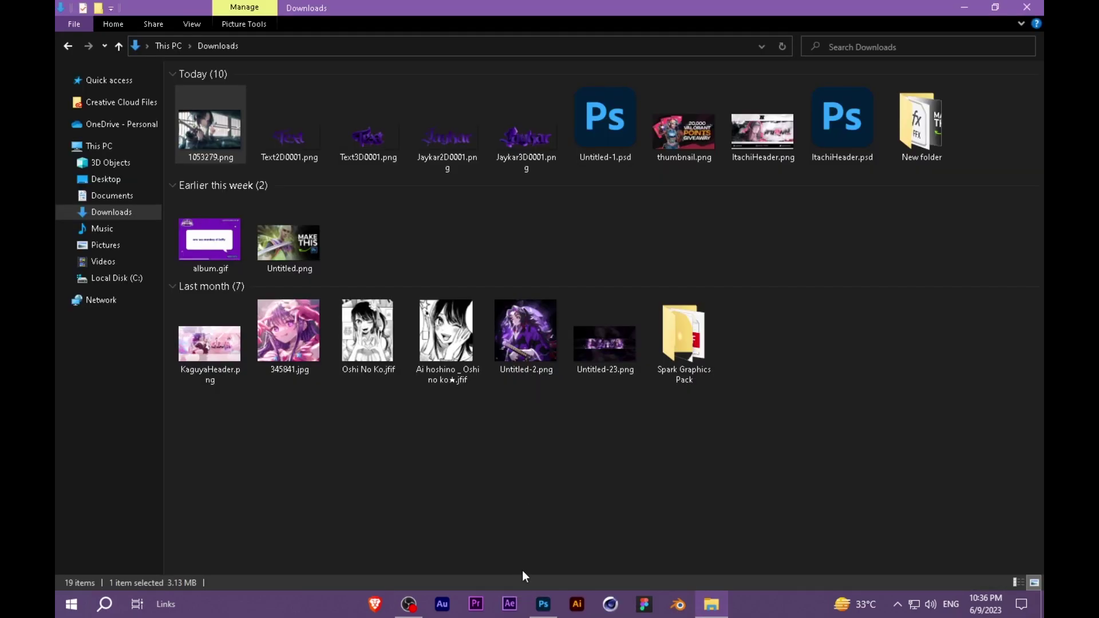
key(ctrl+f)
click(747, 476)
key(alt+Tab)
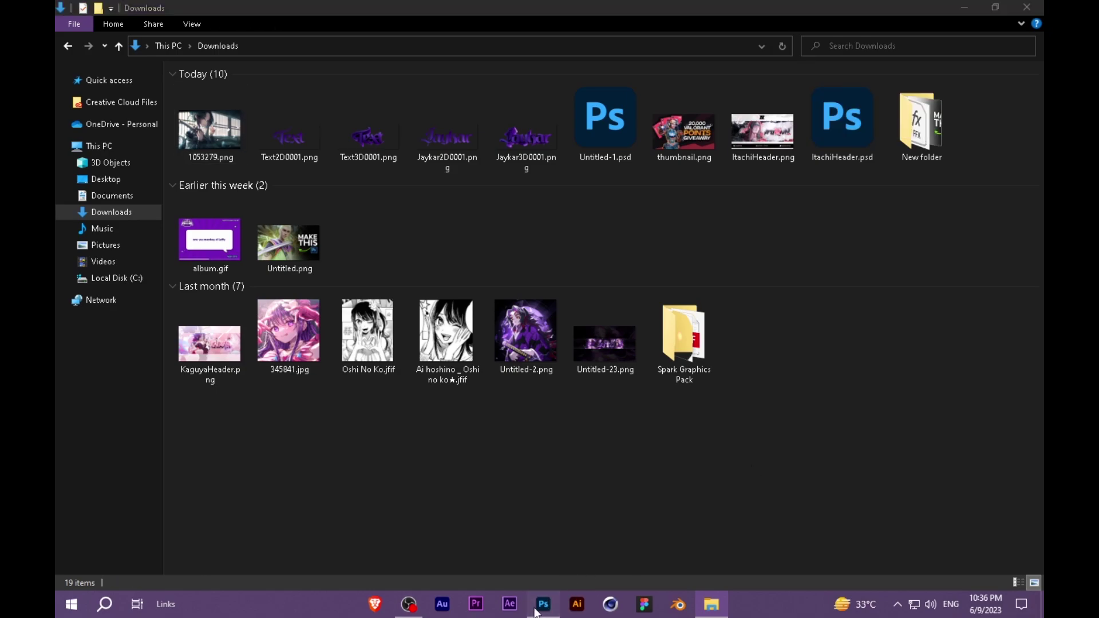
click(716, 29)
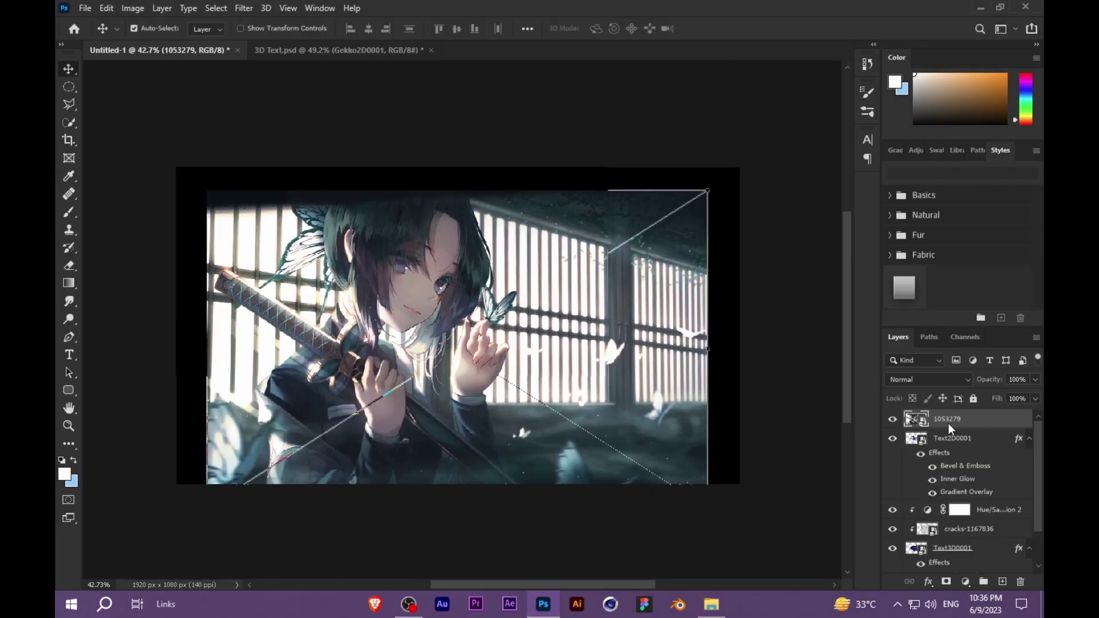
alt+click(911, 428)
scroll(651, 415, up, 2)
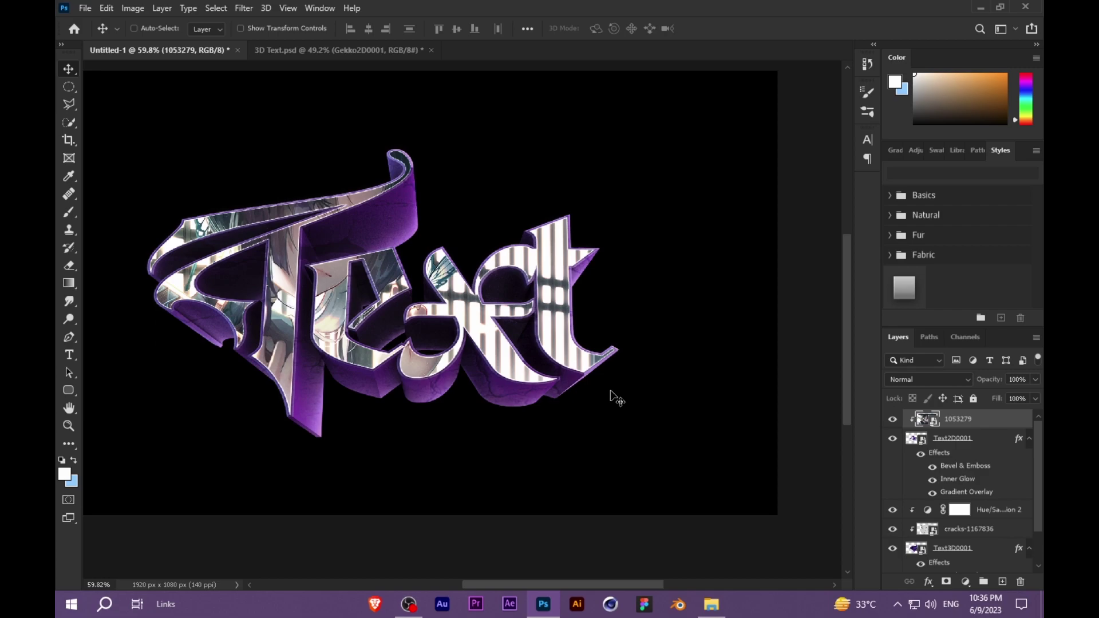
Move the clipped 1053279 image to about X 891 px, Y 714 px so the face shows through the first letters
key(ctrl+r)
key(ctrl+r)
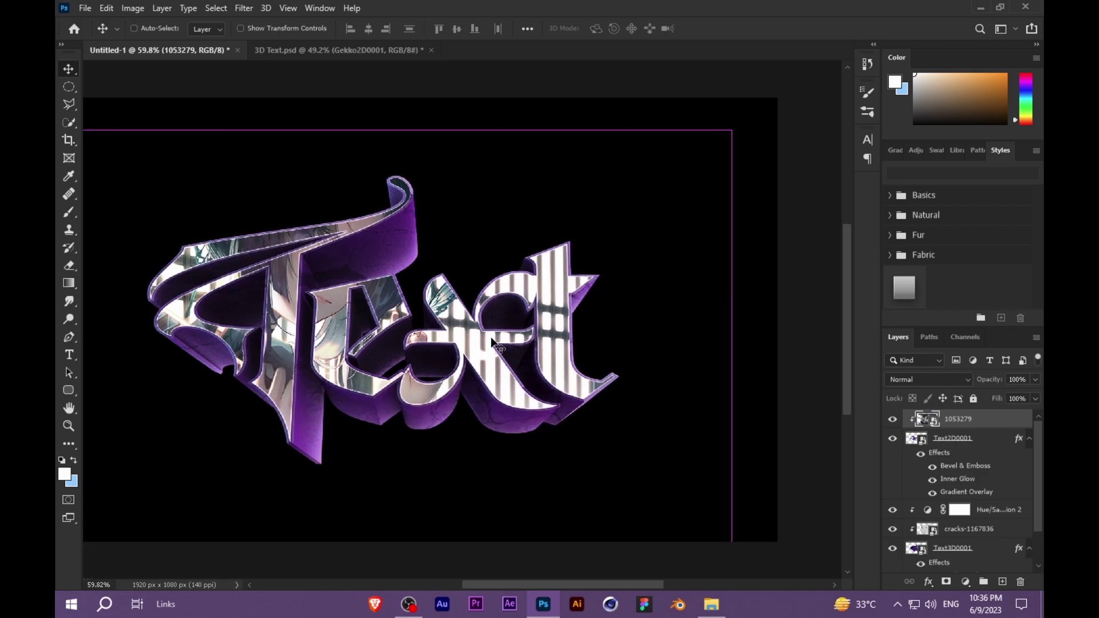
key(ctrl+t)
drag(459, 335, 435, 366)
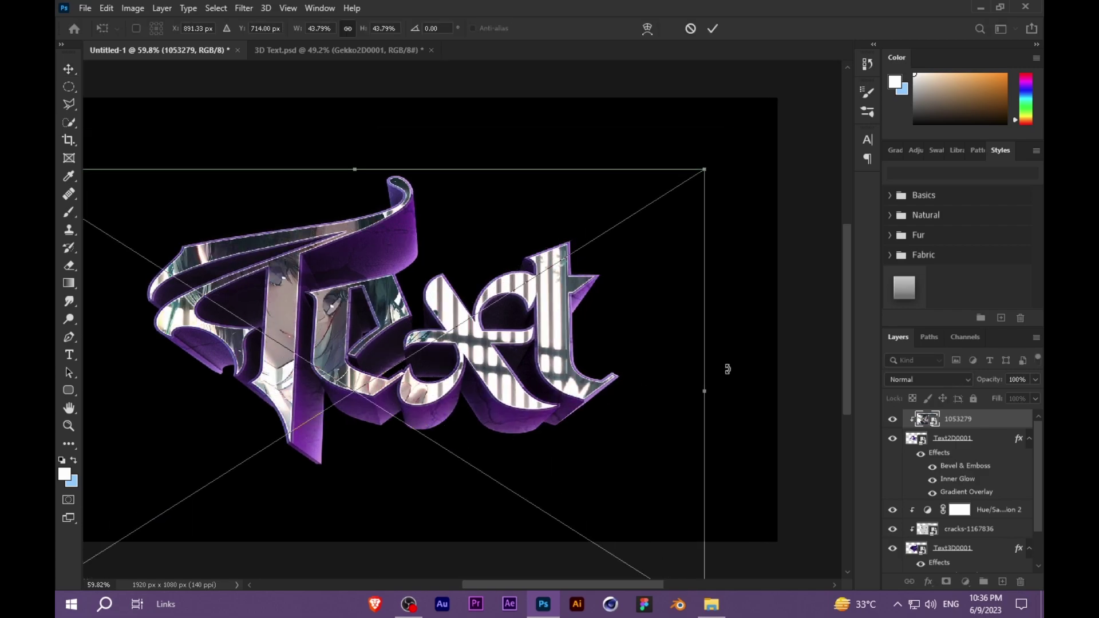
drag(691, 385, 605, 383)
drag(516, 385, 593, 390)
click(712, 29)
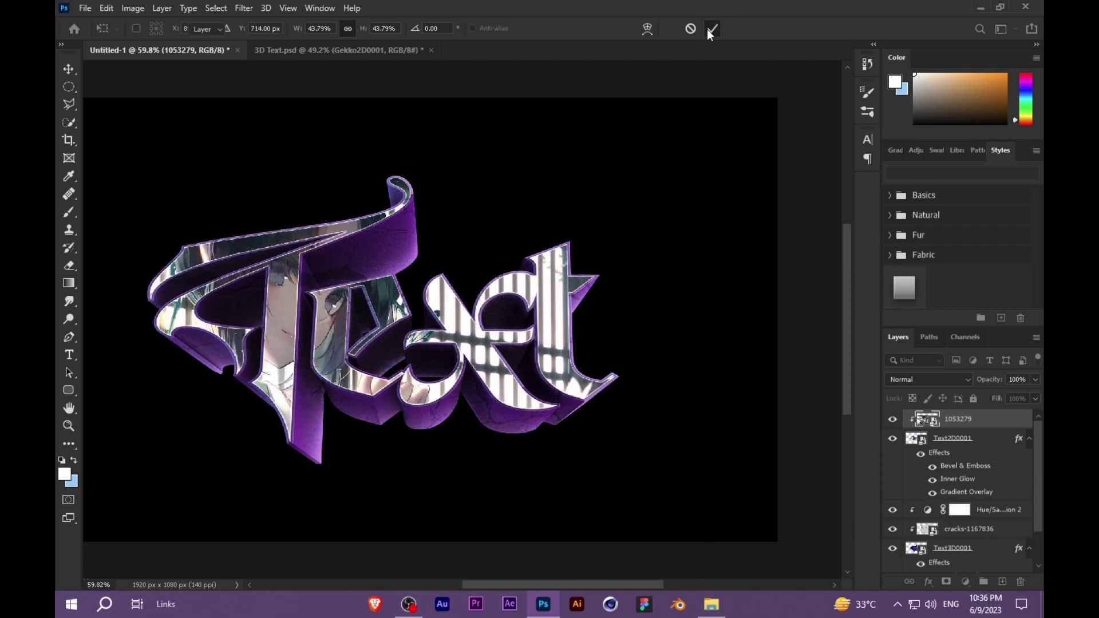
Copy the clipped adjustment layers from Color Lookup 3 down to Gradient Map 3 in 3D Text.psd into Untitled-1, above the 1053279 image
click(325, 50)
click(971, 473)
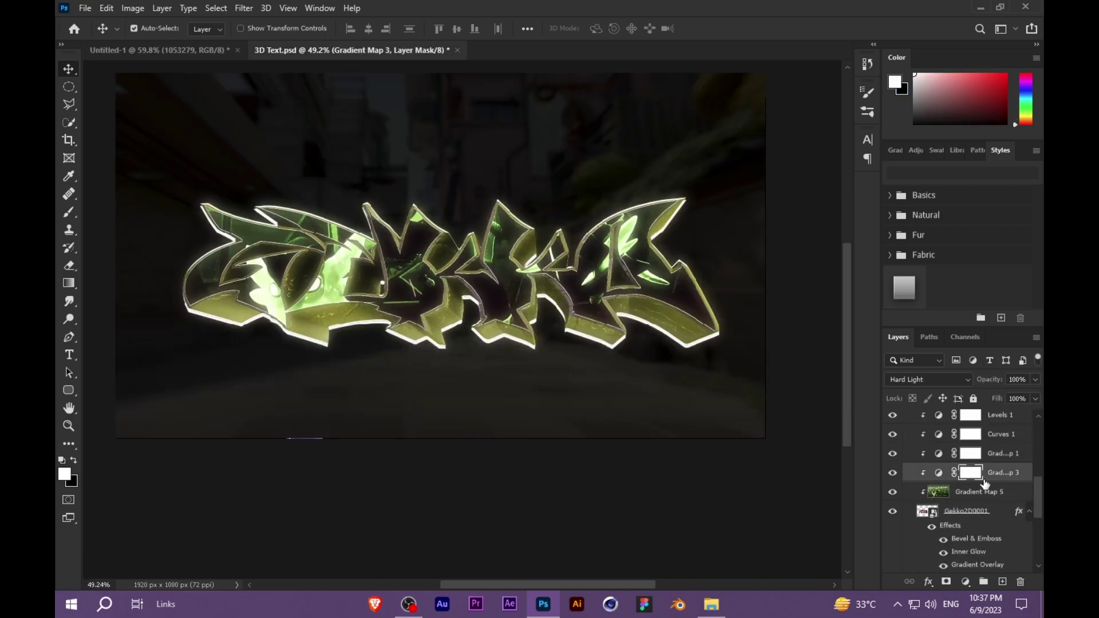
scroll(1006, 488, up, 3)
shift+click(1003, 499)
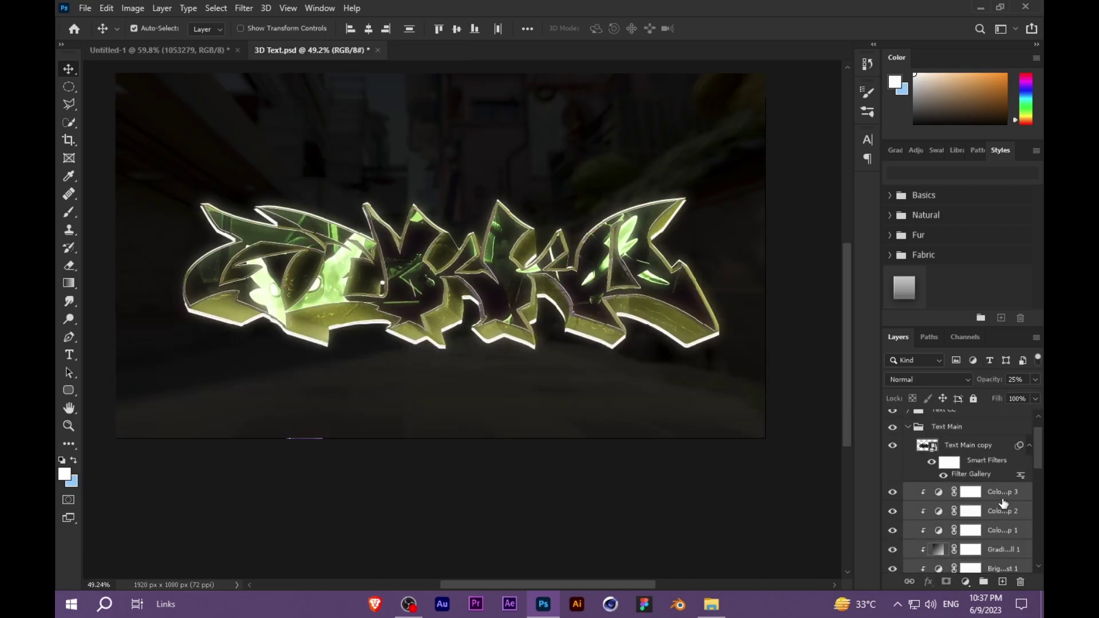
scroll(997, 453, down, 6)
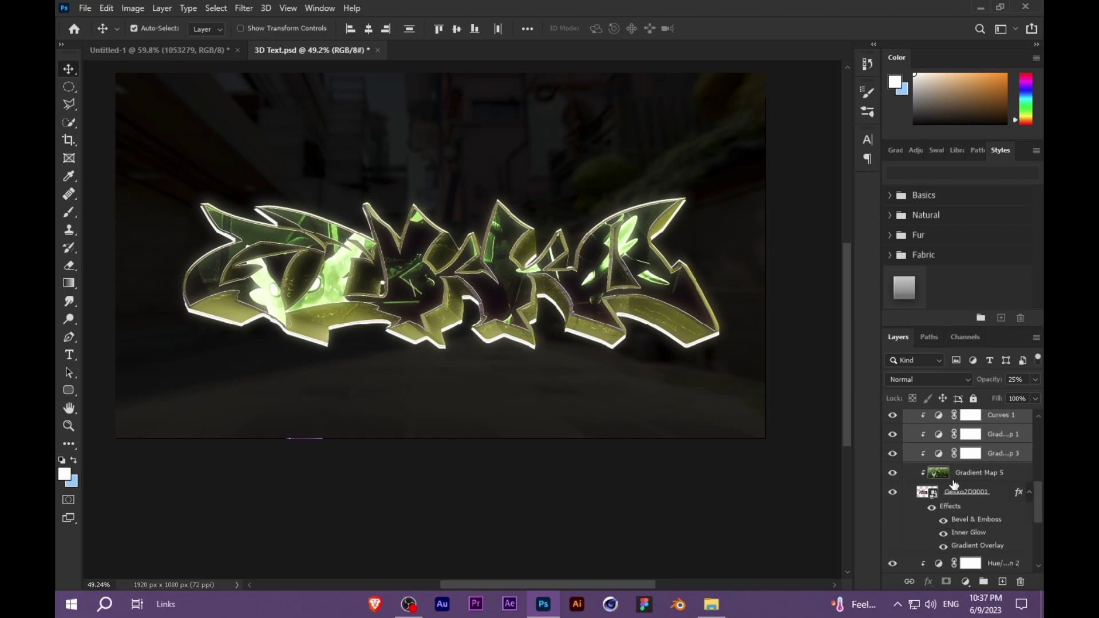
click(953, 473)
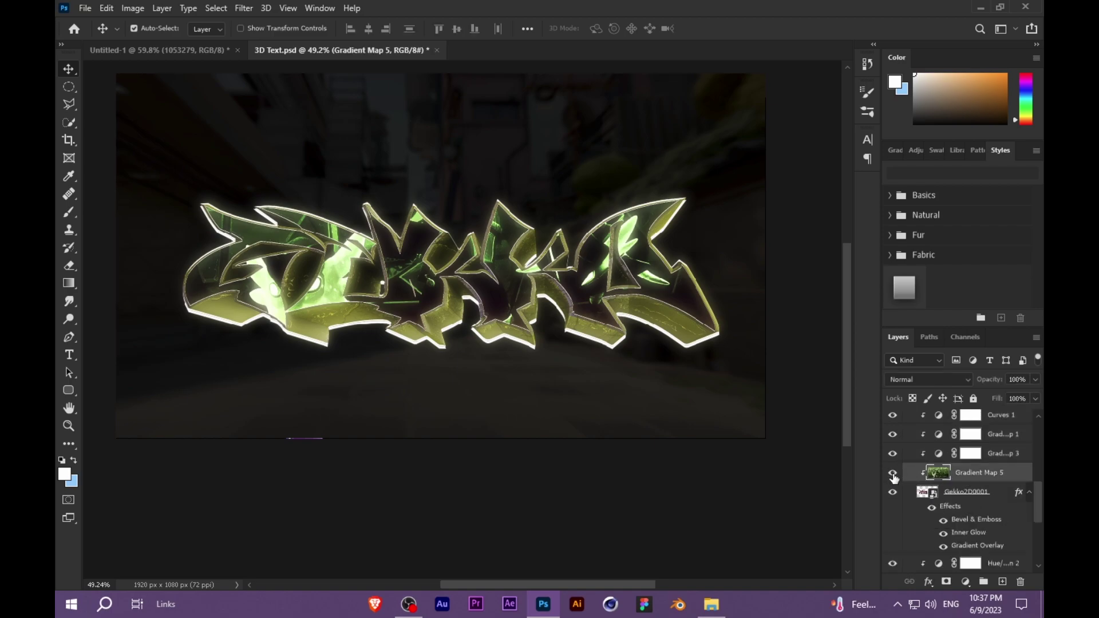
scroll(589, 406, down, 3)
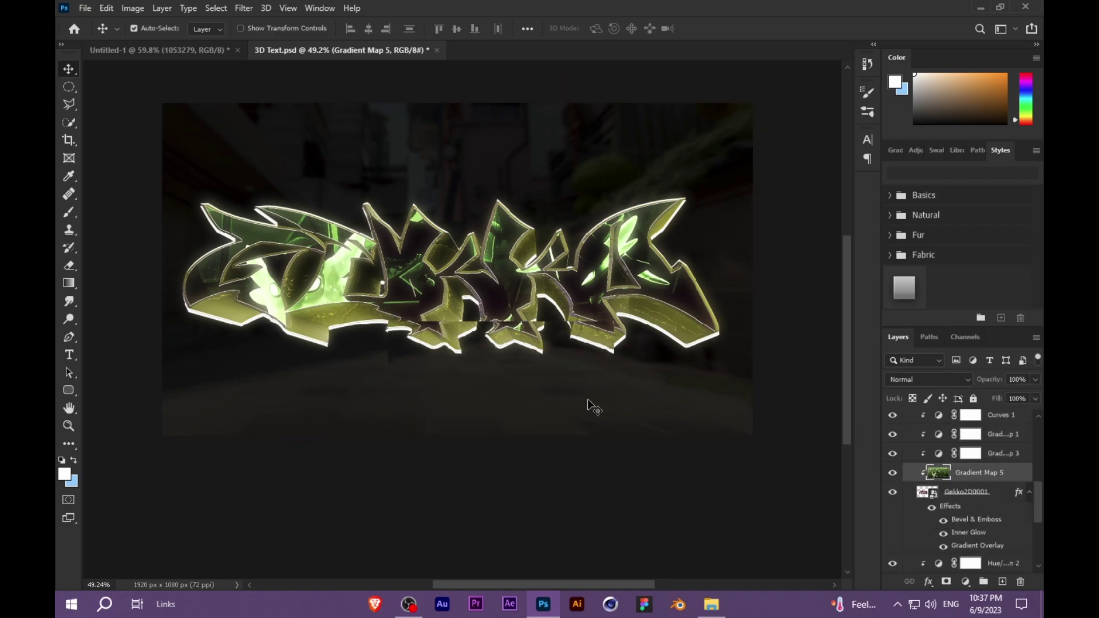
scroll(762, 475, up, 3)
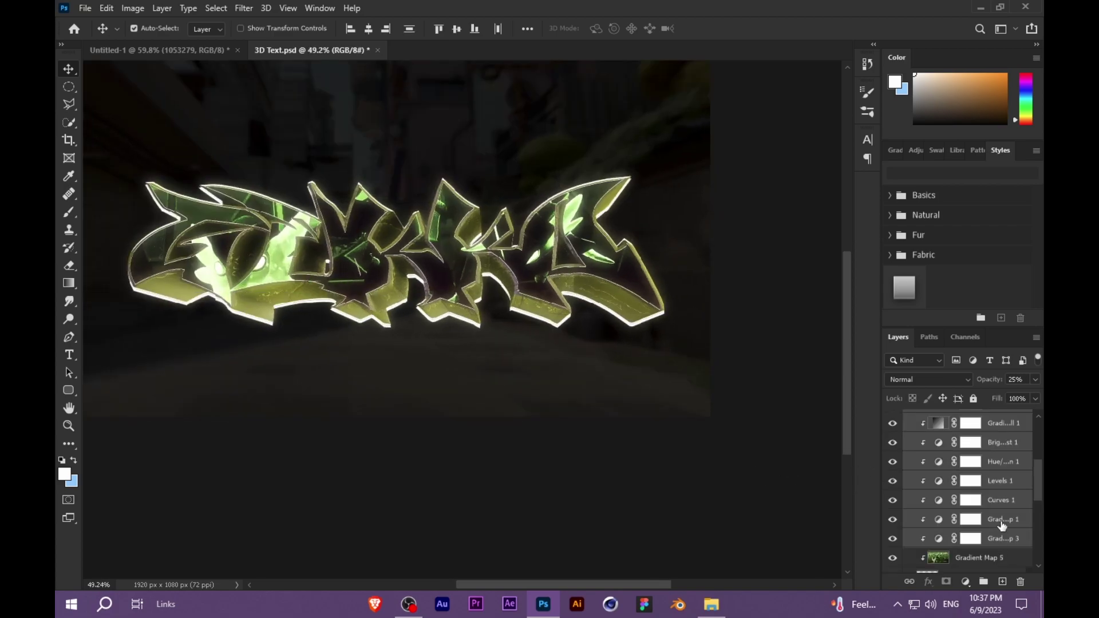
drag(1002, 524, 429, 406)
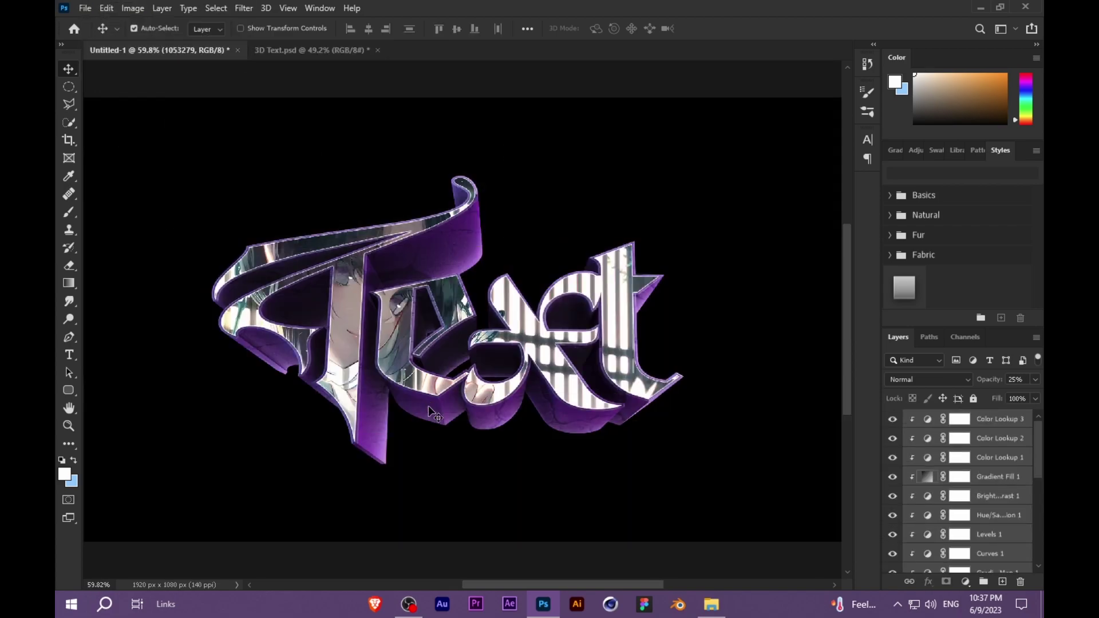
scroll(429, 406, down, 3)
scroll(633, 459, up, 2)
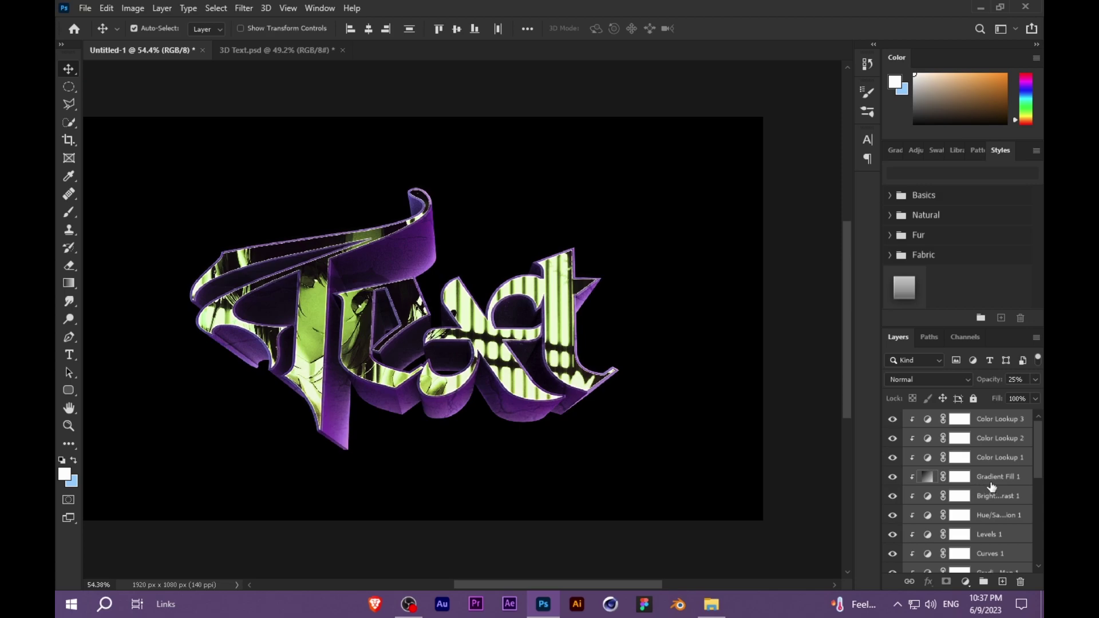
Shift the hue of the Hue/Saturation 1 adjustment to turn the green letter faces purple
scroll(992, 487, down, 1)
click(989, 459)
double_click(928, 458)
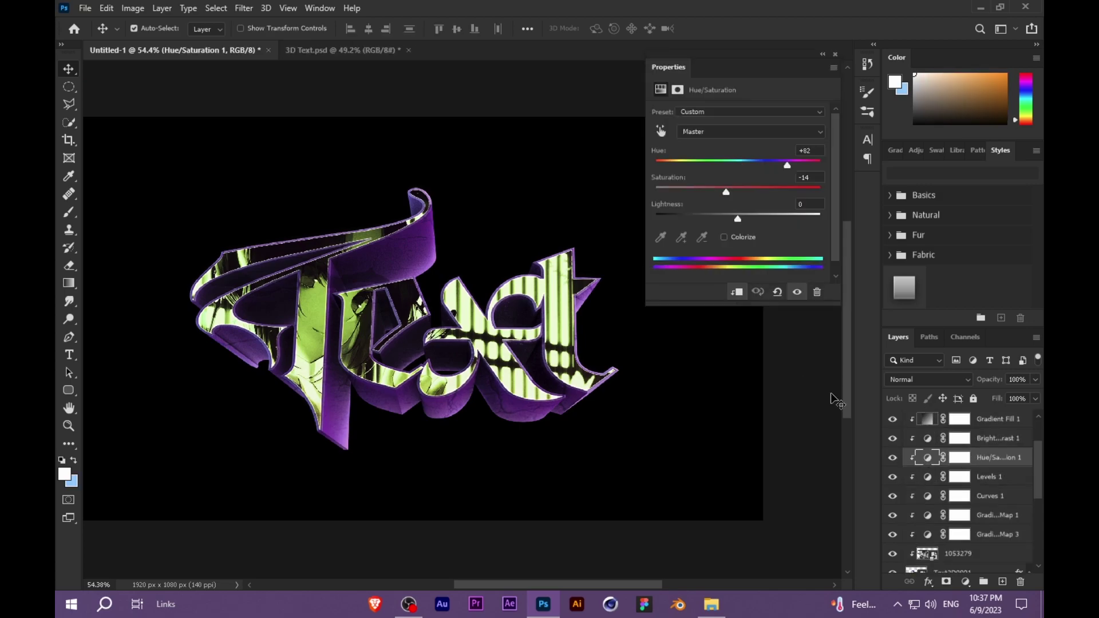
drag(769, 169, 689, 154)
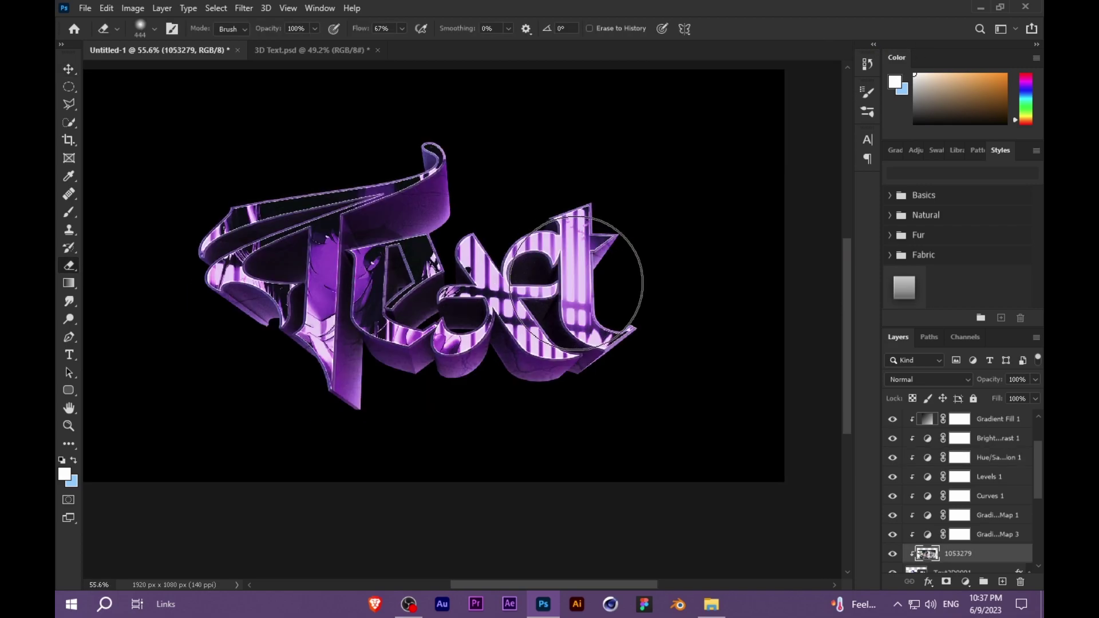
Erase the 1053279 image over the letters x and t with a soft 444 px eraser
mouse_move(574, 255)
mouse_down()
mouse_move(573, 308)
mouse_move(575, 291)
mouse_move(550, 271)
mouse_move(537, 286)
mouse_move(525, 260)
mouse_move(496, 349)
mouse_move(513, 306)
mouse_move(519, 336)
mouse_move(514, 271)
mouse_move(610, 269)
mouse_up()
scroll(527, 272, down, 2)
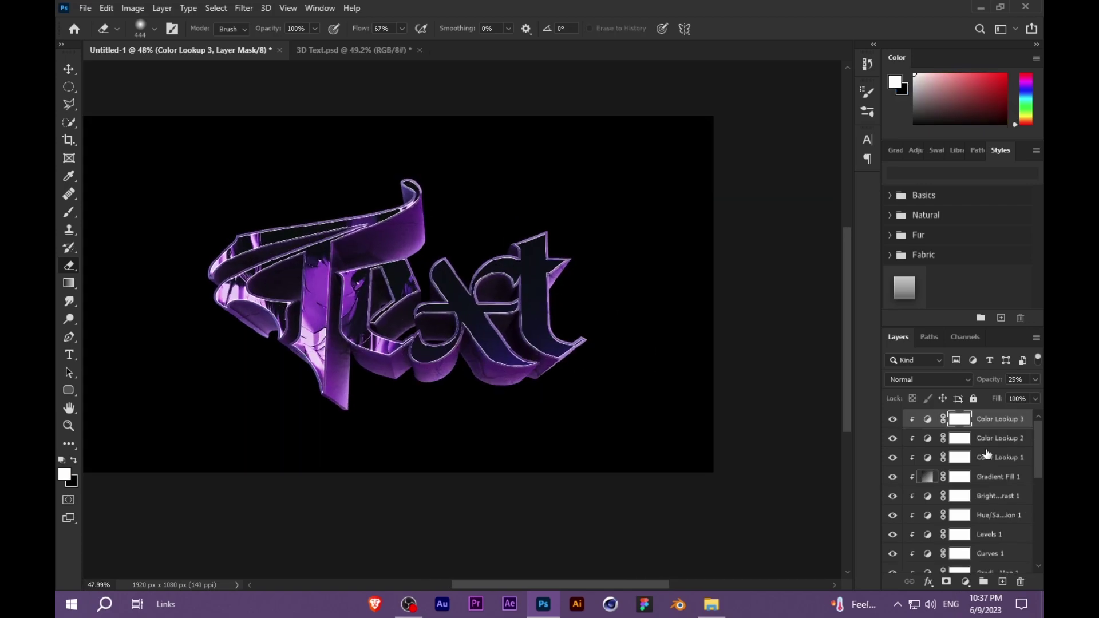
Group all layers from Color Lookup 3 down to Text3D0001 as TEXT and convert the group for smart filters
scroll(986, 477, up, 2)
shift+click(962, 517)
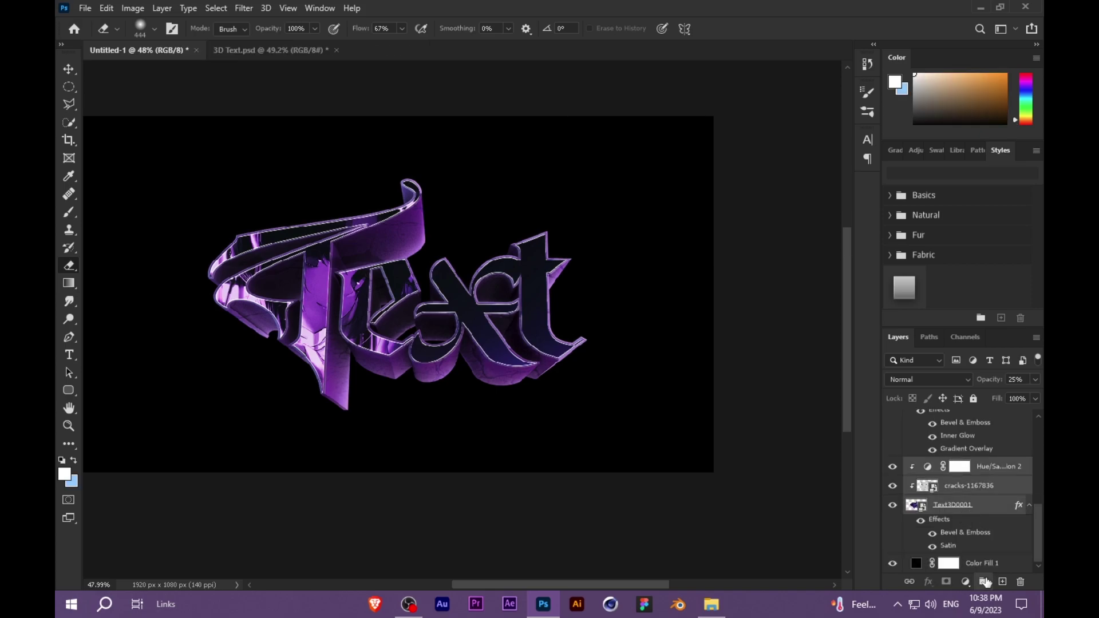
key(ctrl+g)
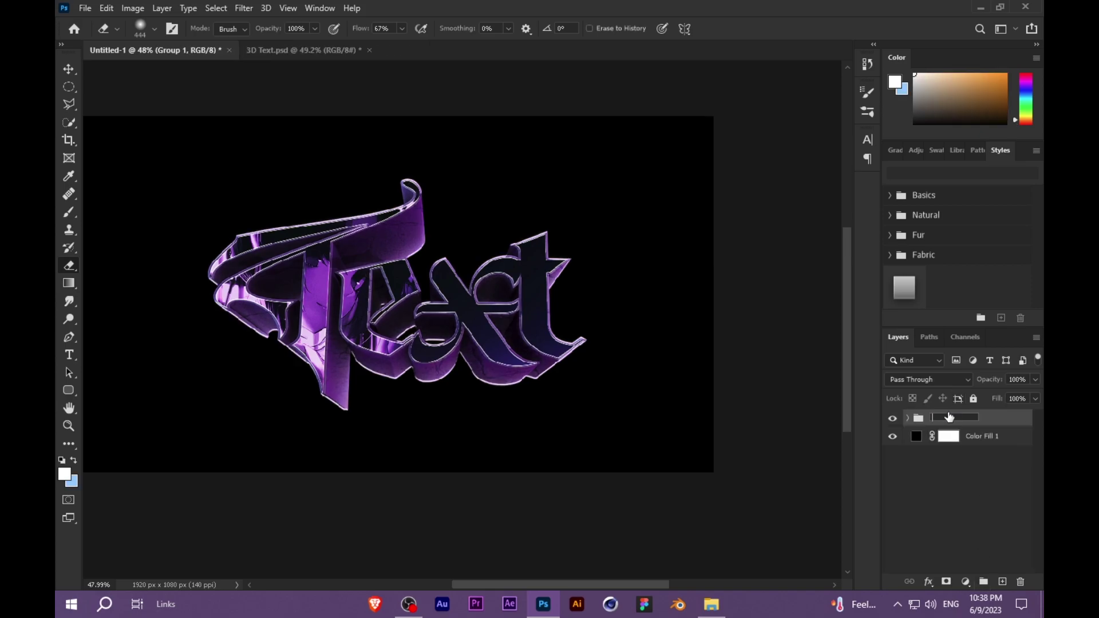
key(Return)
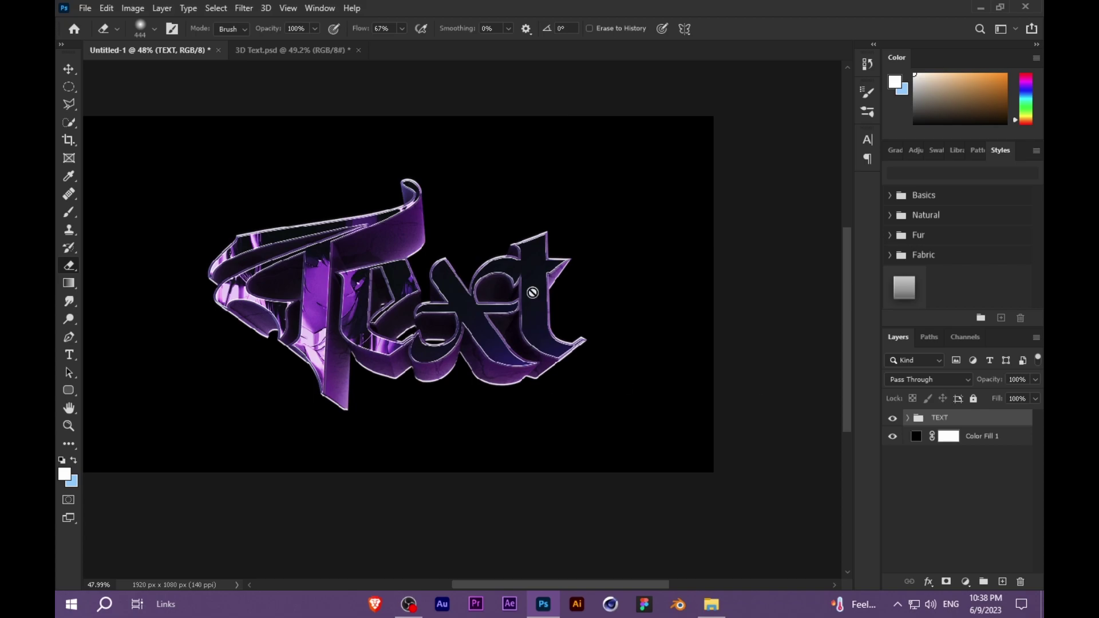
click(243, 8)
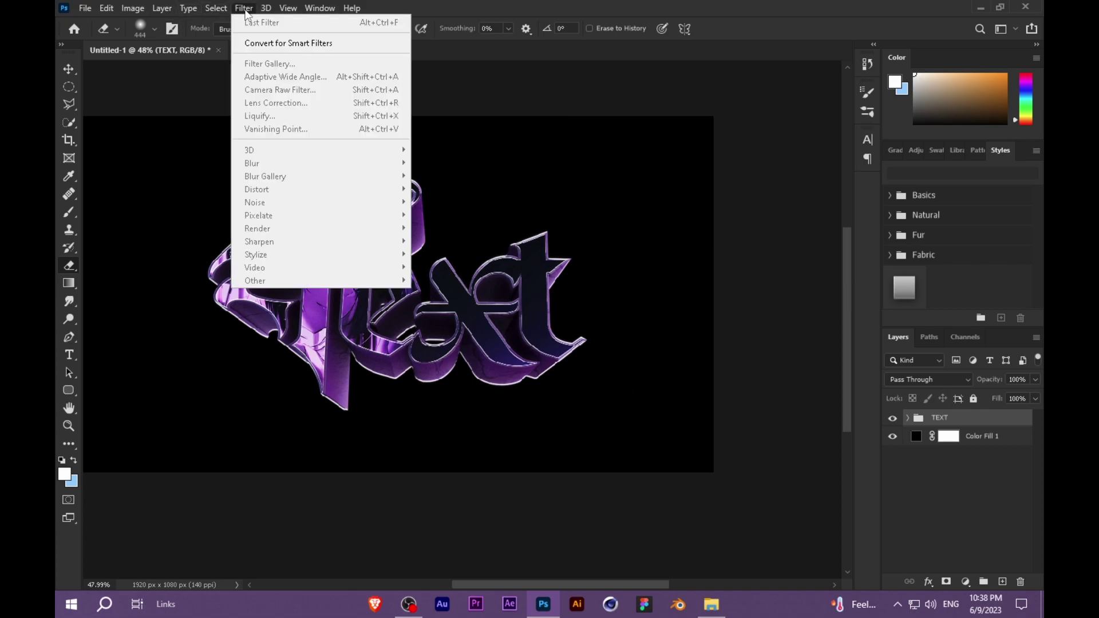
click(274, 43)
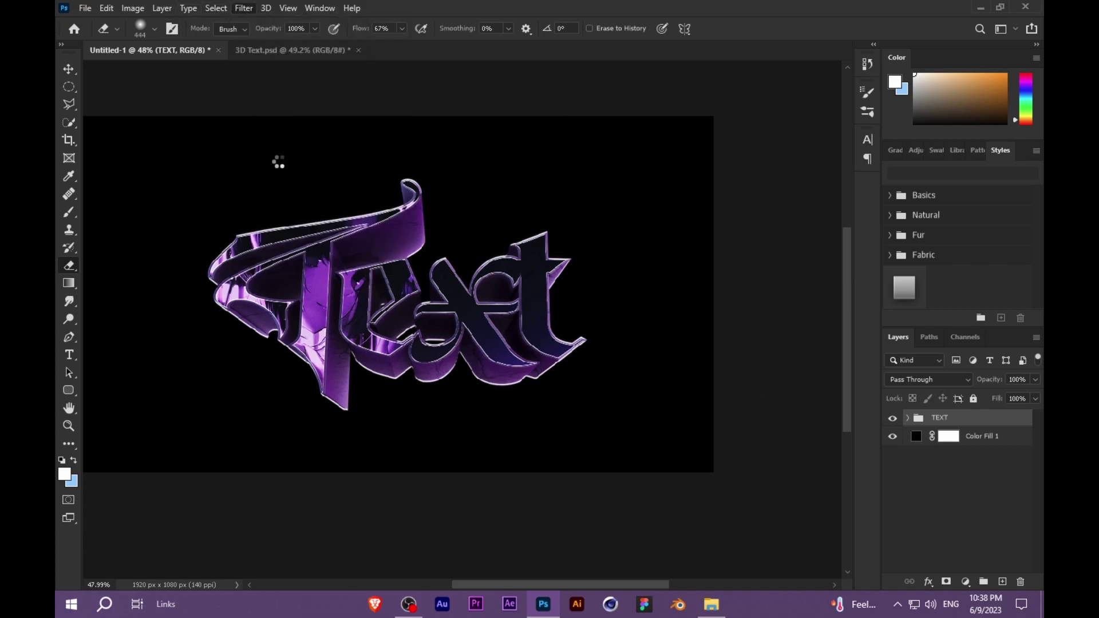
Start a Camera Raw filter on TEXT with Temperature -13, Tint +6, Exposure +0.30, Contrast +32, Highlights +12, Shadows -8, Whites +8 and Blacks -13
click(247, 5)
click(267, 92)
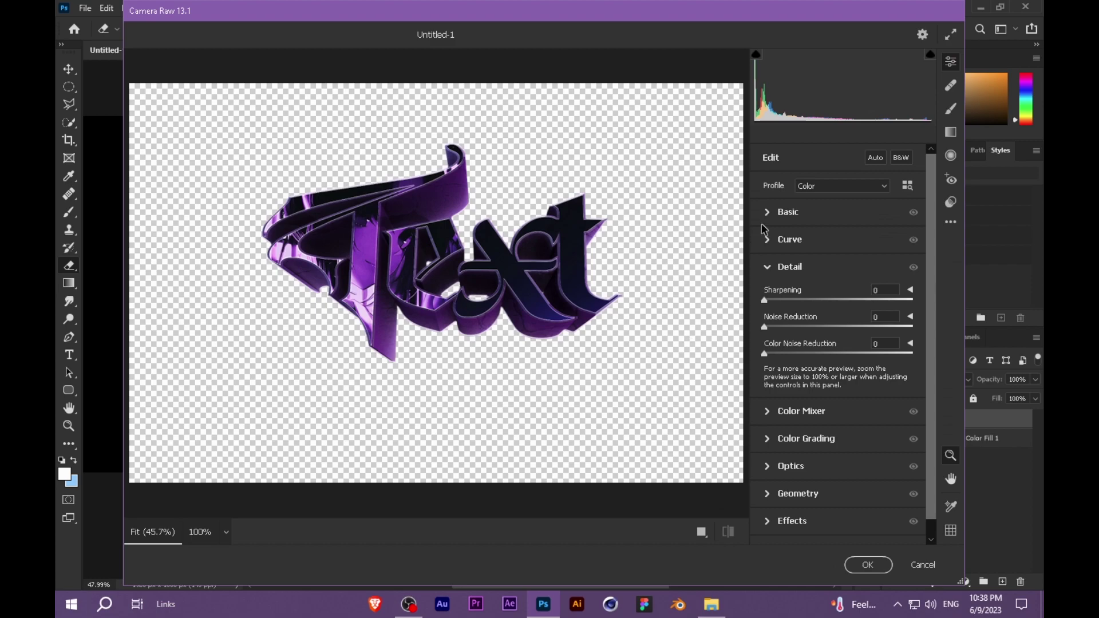
drag(838, 248, 842, 248)
drag(839, 283, 843, 282)
drag(839, 304, 847, 324)
drag(838, 345, 845, 365)
drag(839, 386, 829, 386)
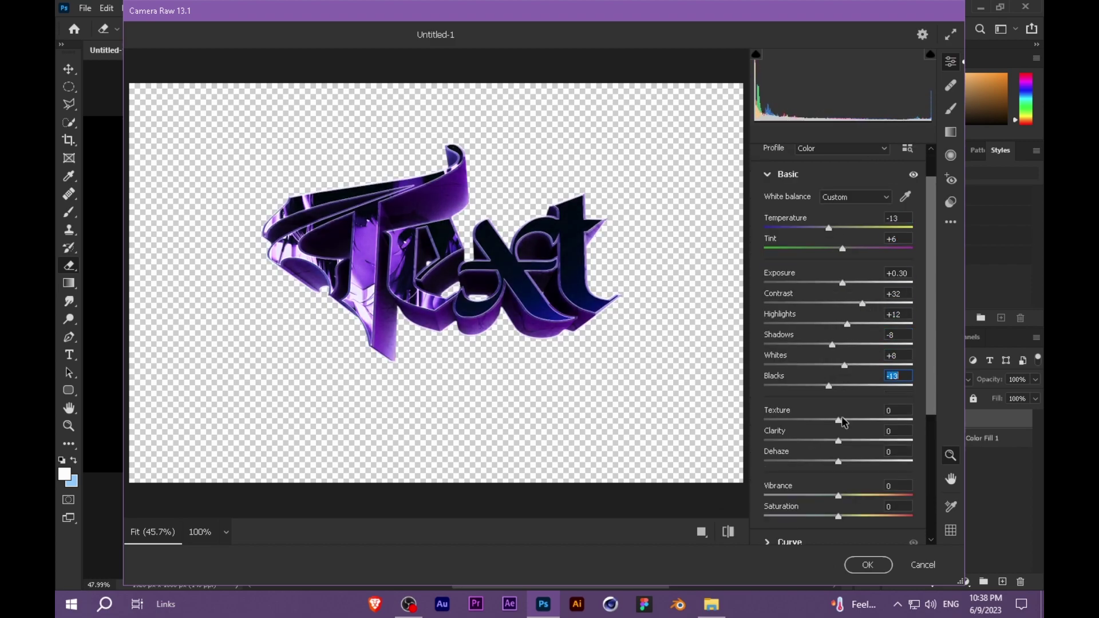
Set the Camera Raw Texture to +17, Clarity to +13, Vibrance to +21 and Saturation to about -14
drag(857, 445, 848, 444)
drag(838, 496, 854, 496)
drag(838, 517, 829, 516)
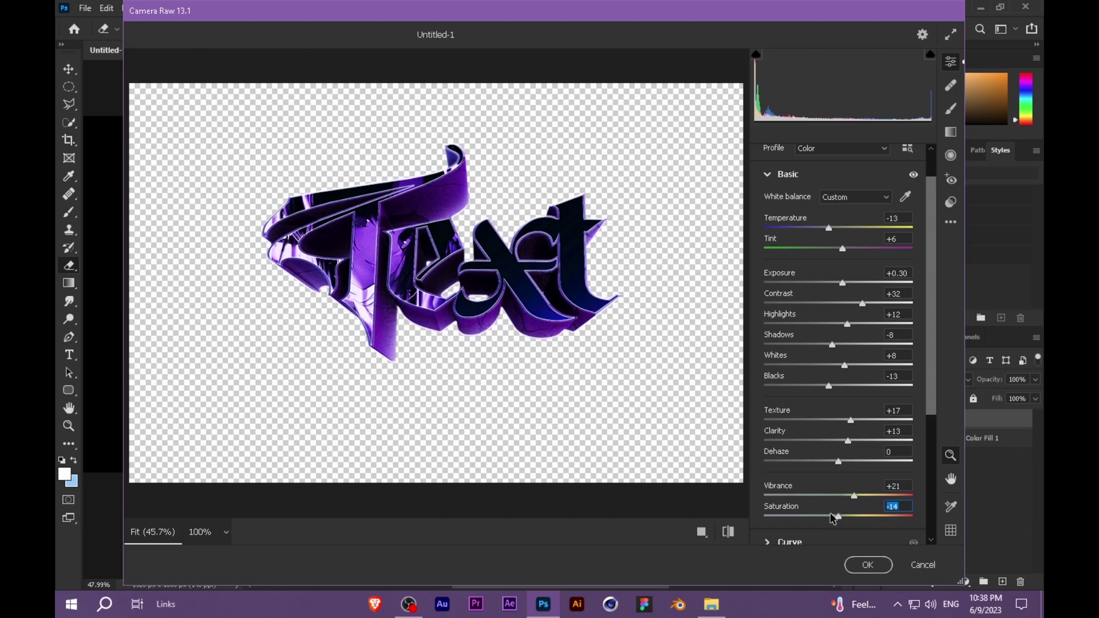
Add a small amount of Sharpening to the lettering in the Camera Raw detail settings
click(773, 175)
click(773, 267)
drag(765, 301, 790, 300)
click(778, 271)
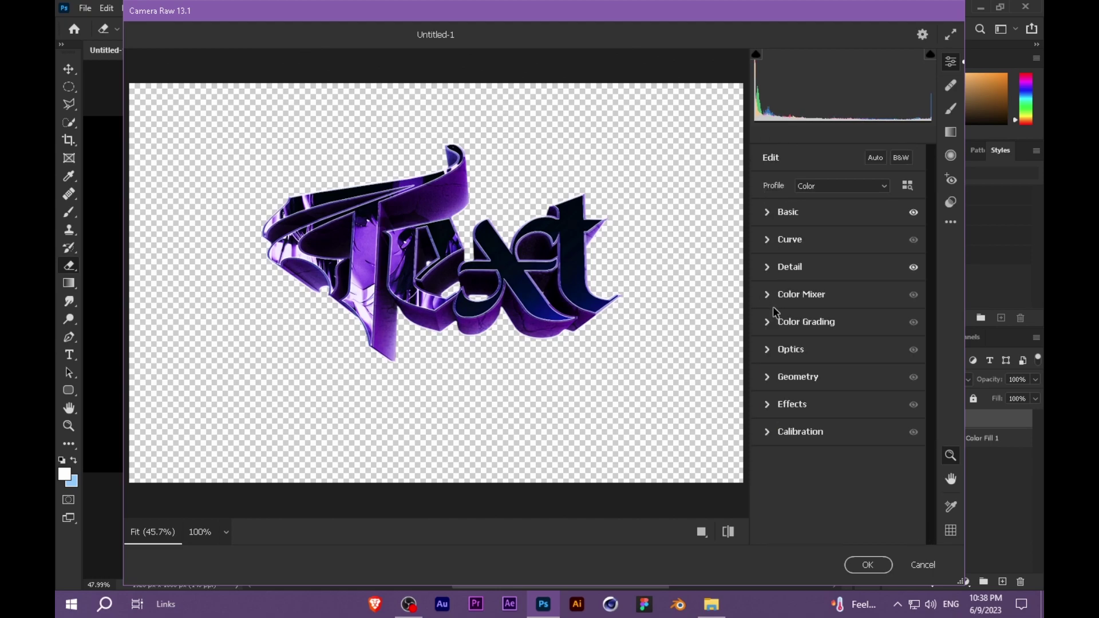
Grade the midtones slightly toward blue-purple and the shadows toward teal, and apply the Camera Raw filter
click(777, 315)
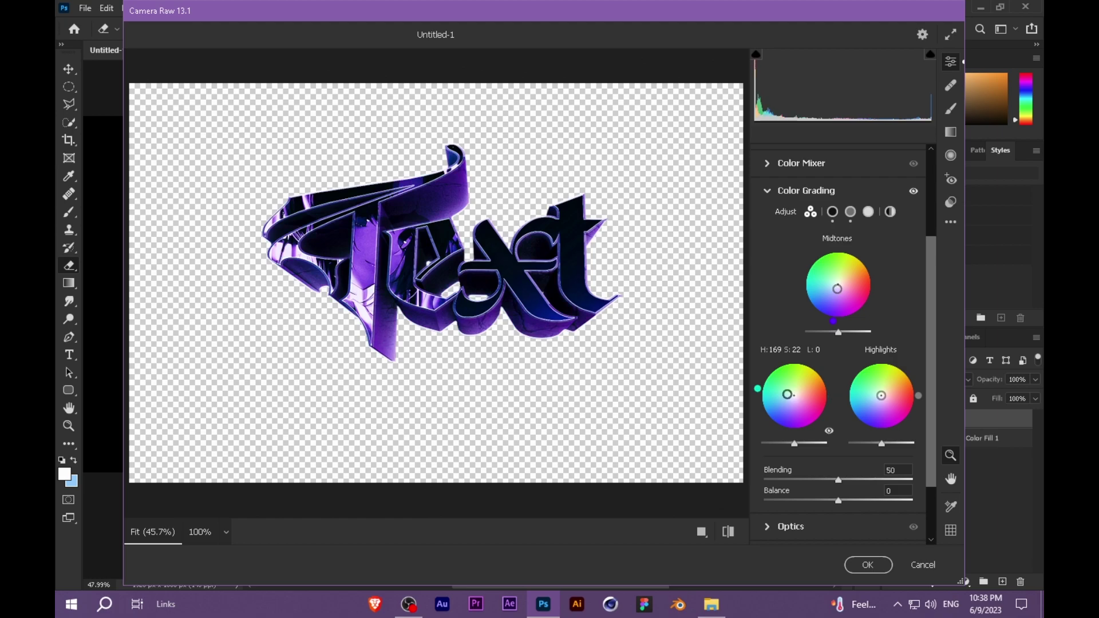
click(801, 192)
click(779, 351)
click(789, 351)
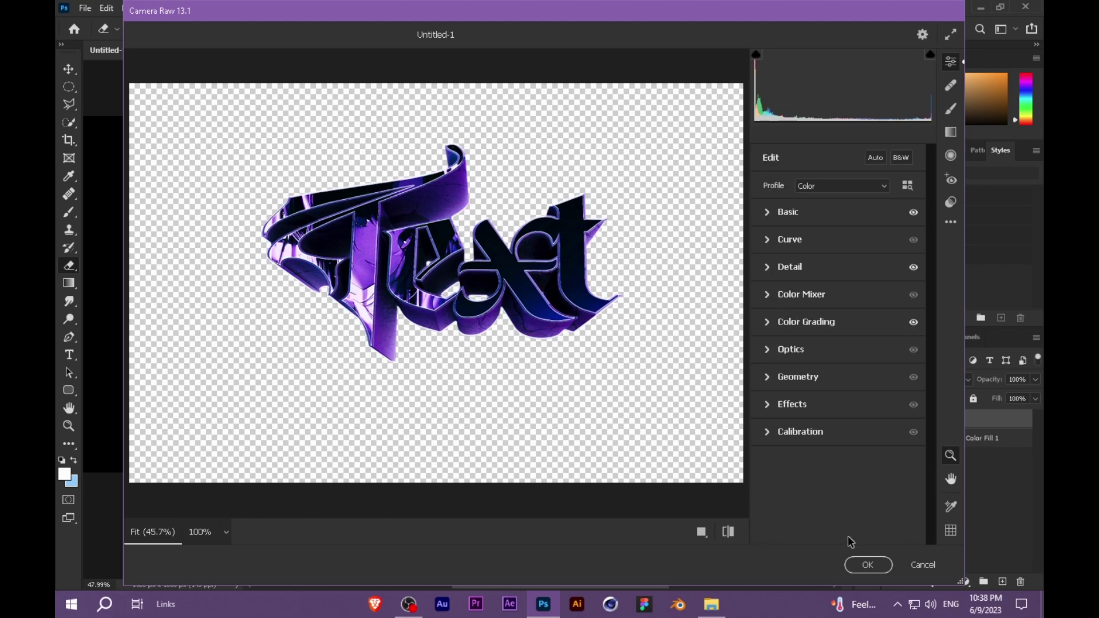
click(858, 564)
scroll(591, 395, down, 3)
scroll(508, 376, up, 3)
scroll(508, 376, up, 1)
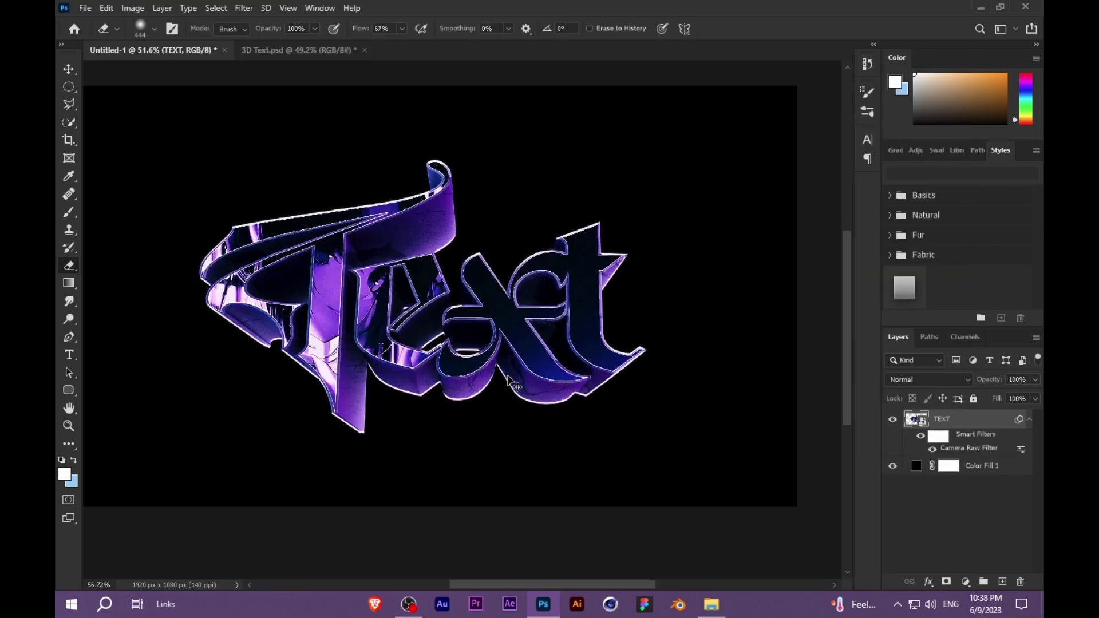
Duplicate the TEXT layer and apply the Chrome sketch filter with Detail 2 and Smoothness 10 to the copy
key(ctrl+alt+j)
click(664, 170)
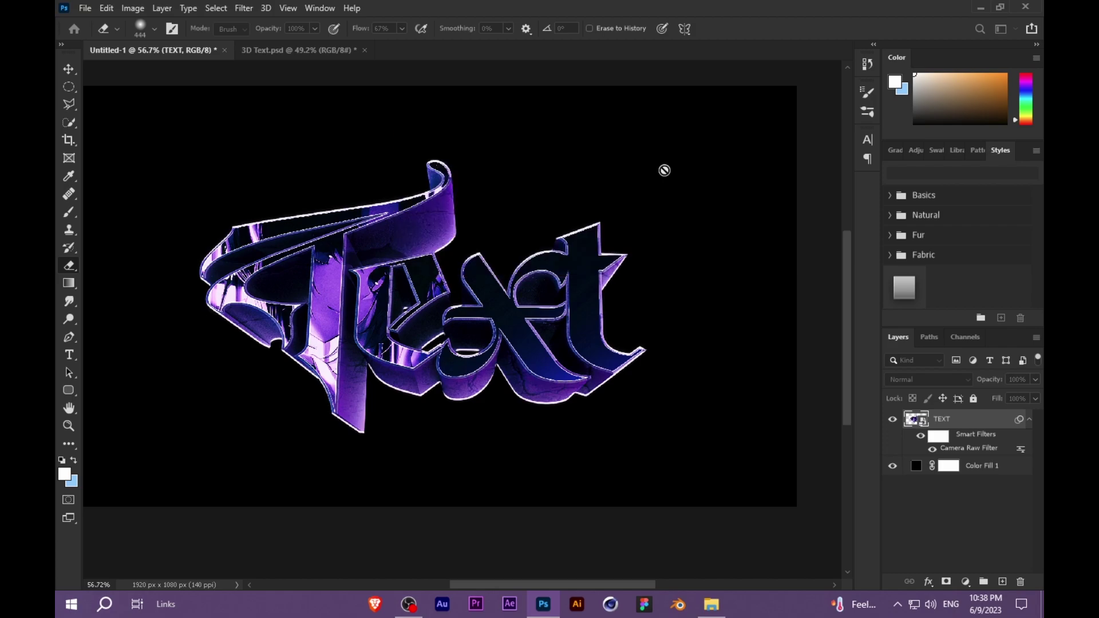
click(244, 8)
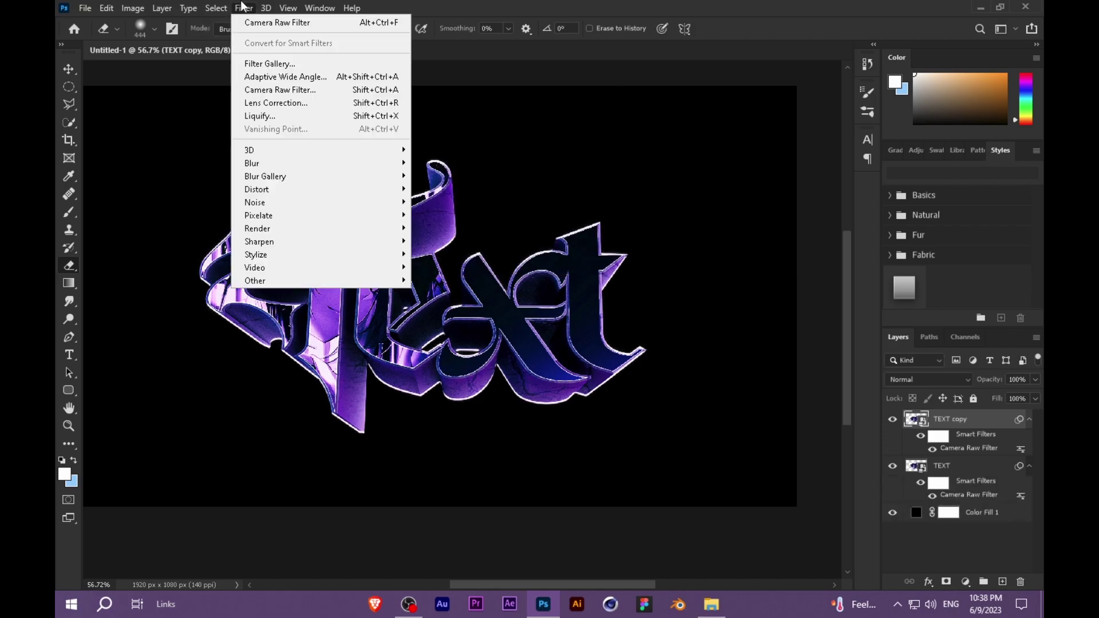
key(Escape)
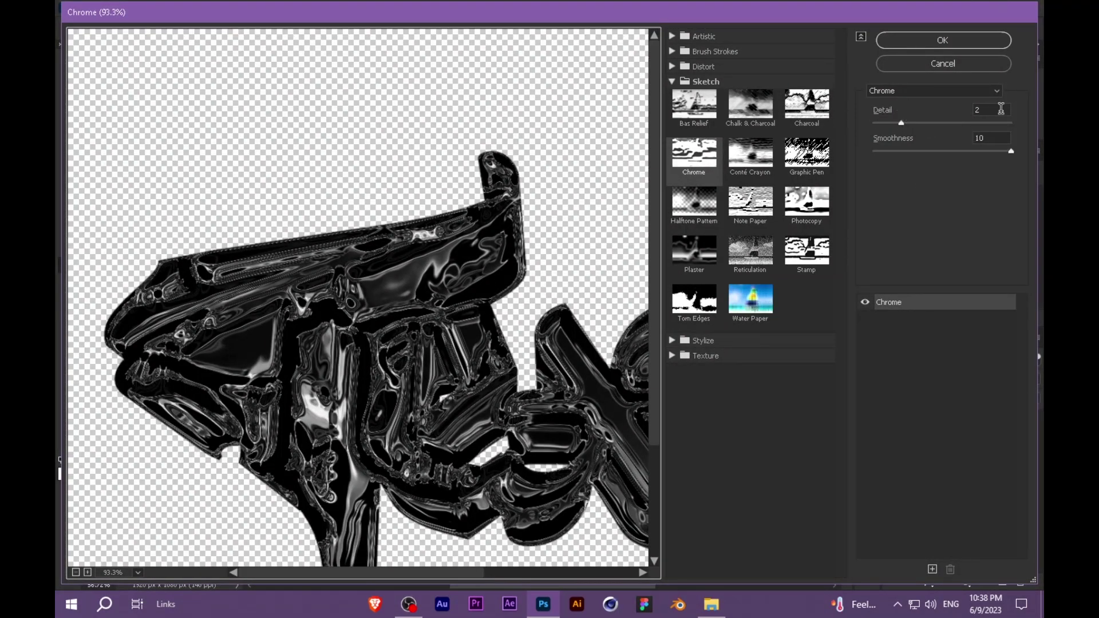
click(959, 39)
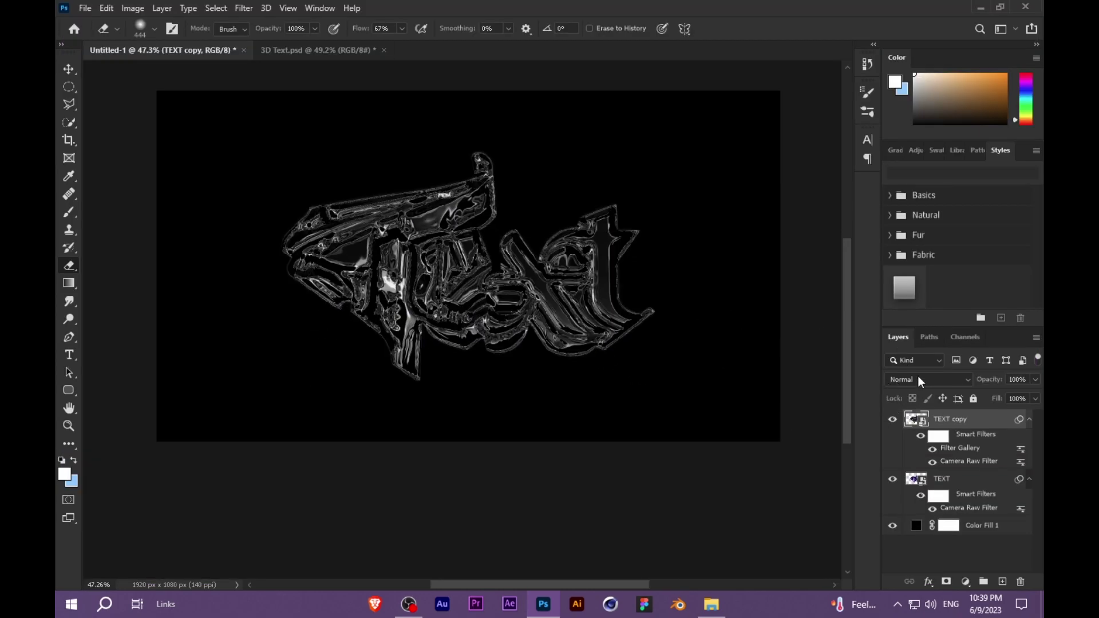
Set the chrome TEXT copy layer to the Color Dodge blend mode and lower its opacity to 39%
click(916, 381)
click(910, 372)
click(1036, 379)
click(995, 394)
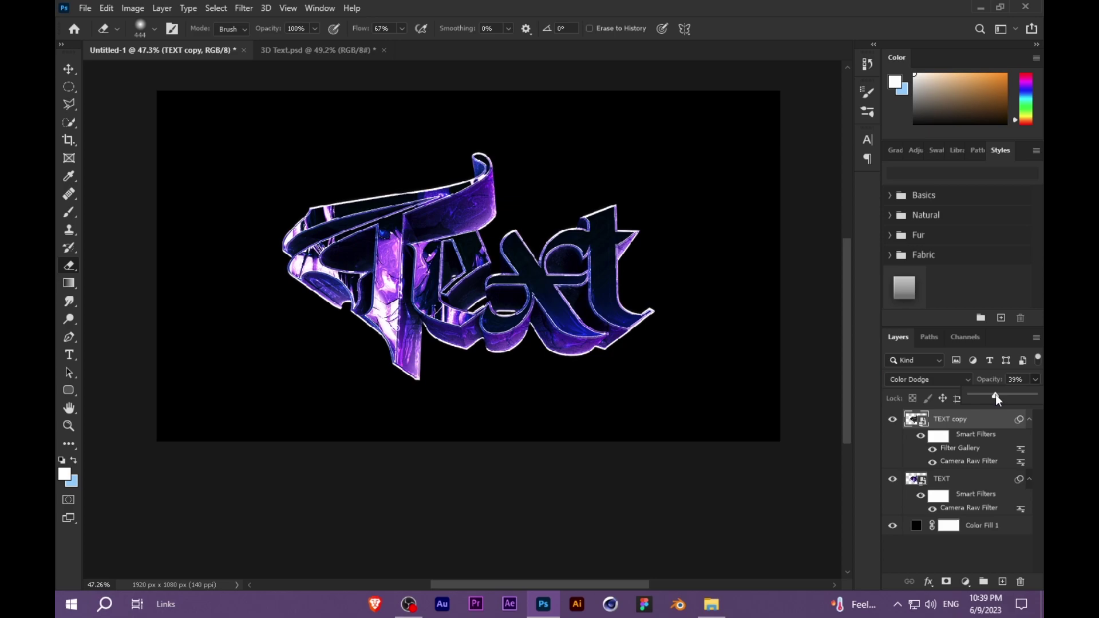
scroll(641, 353, down, 1)
scroll(641, 286, up, 2)
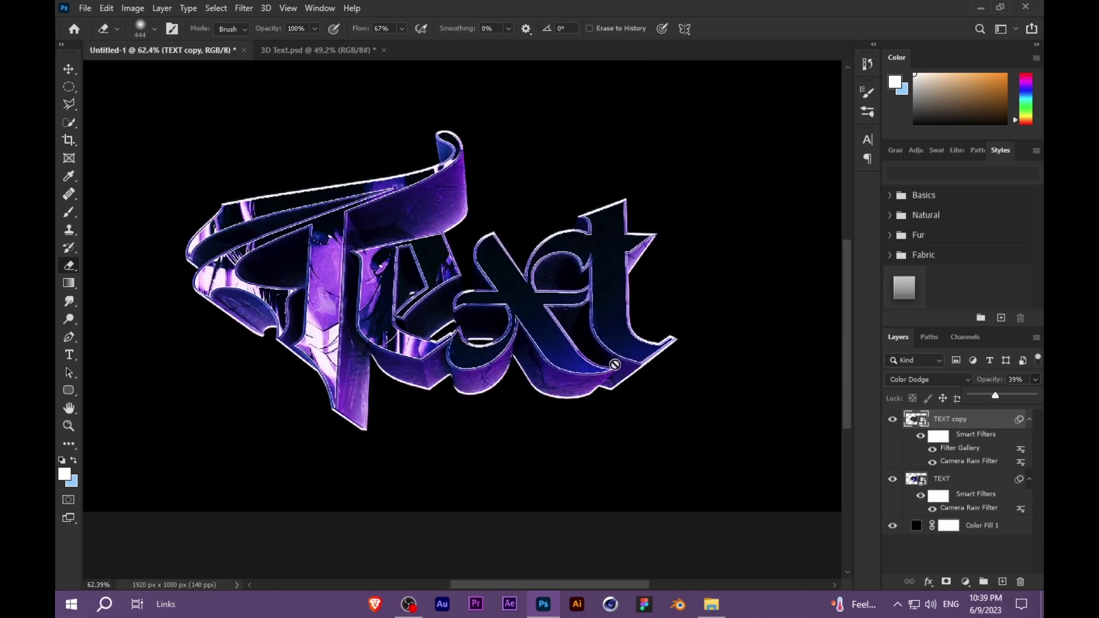
Duplicate the original TEXT layer as TEXT copy 2 and move the duplicate to the top of the layer stack
click(968, 479)
key(ctrl+alt+j)
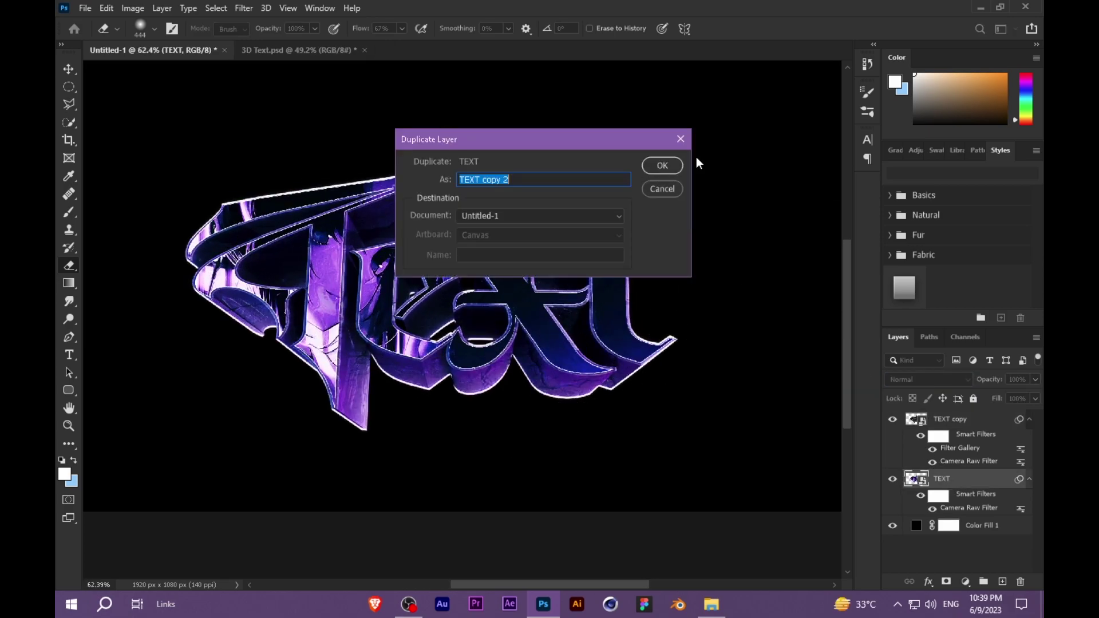
click(678, 171)
drag(955, 478, 953, 411)
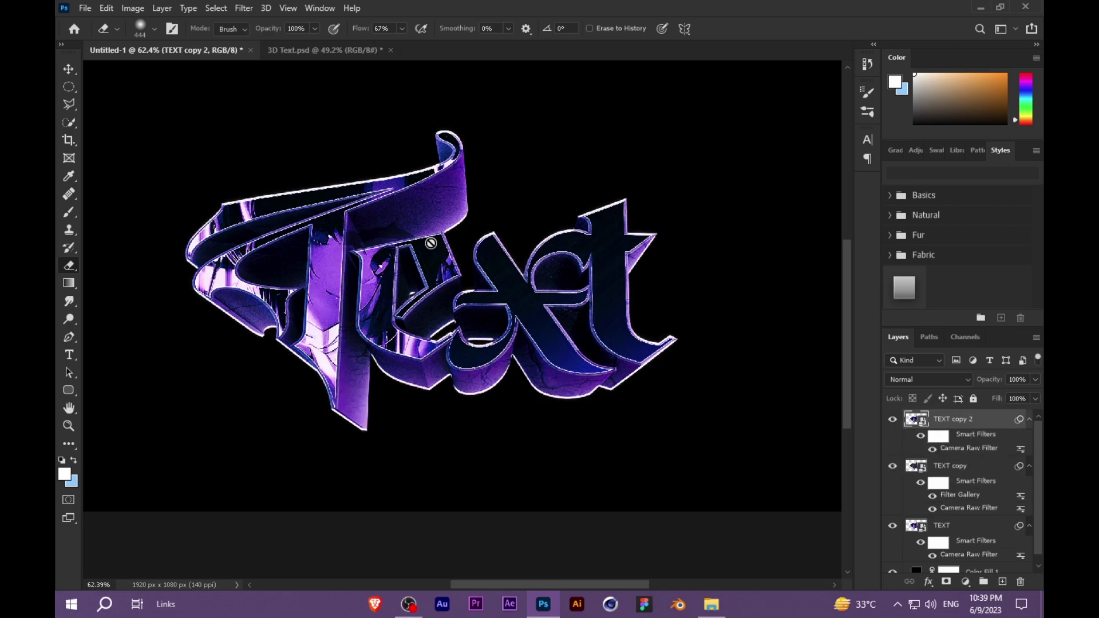
Apply a strong Gaussian Blur filter to TEXT copy 2 as a soft glow around the lettering
click(237, 9)
mouse_move(350, 163)
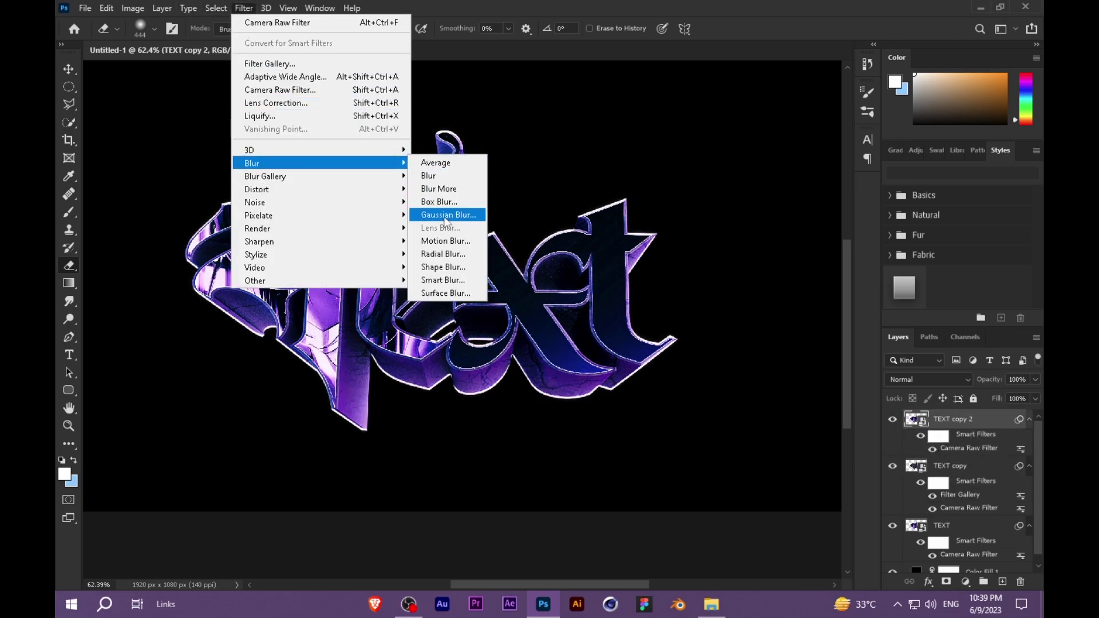
click(446, 215)
drag(487, 316, 504, 318)
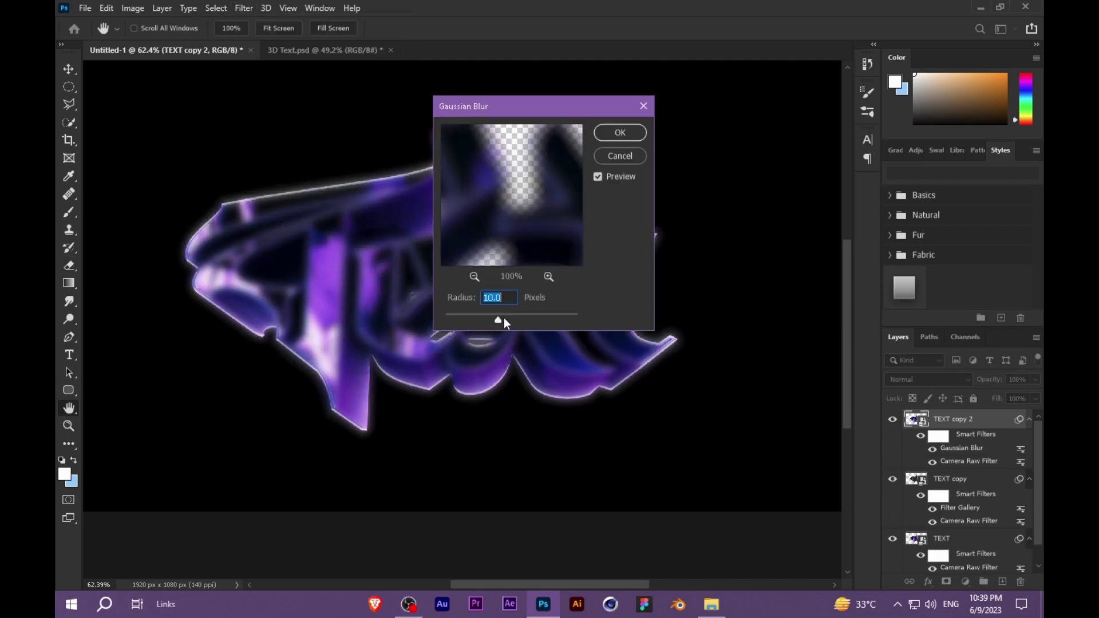
click(618, 134)
key(e)
Set the blurred TEXT copy 2 layer to the Lighten blend mode with 70% opacity
click(920, 383)
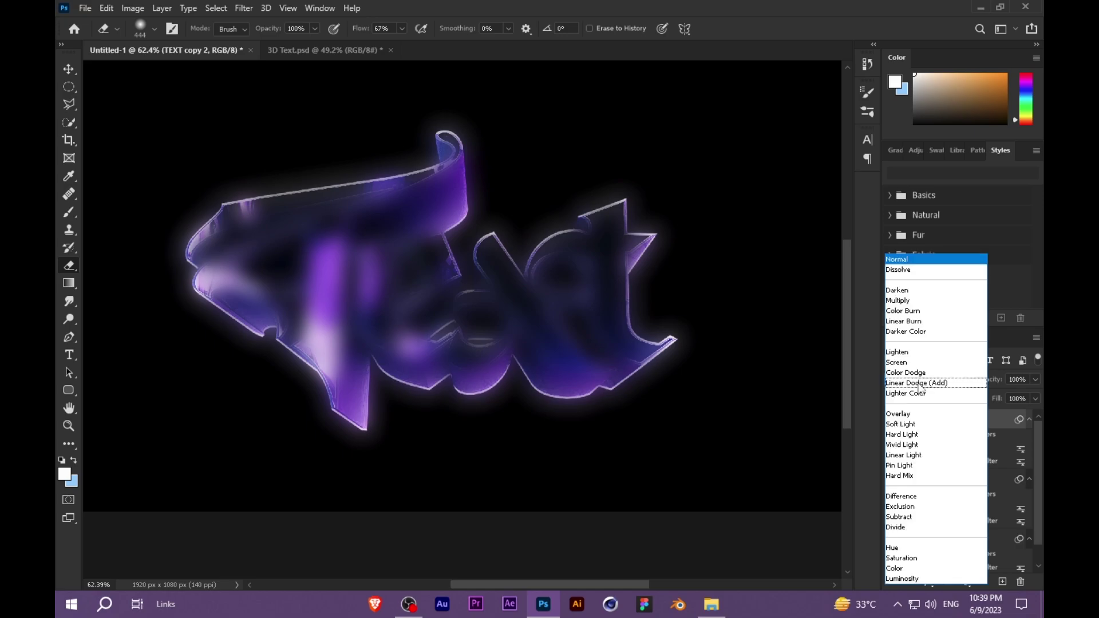
click(917, 349)
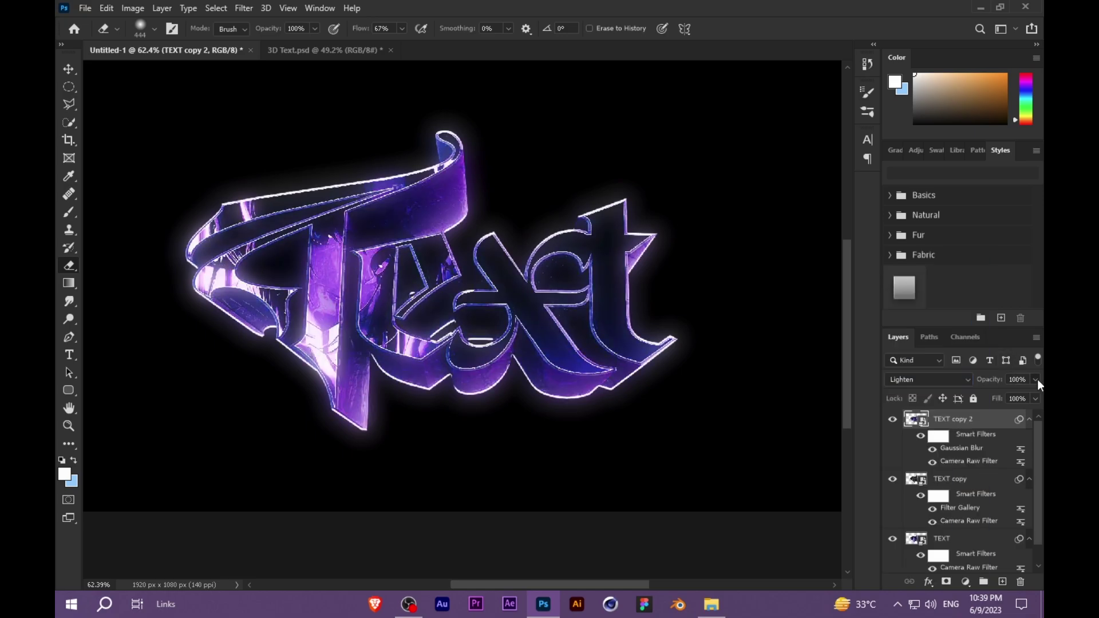
drag(1017, 397, 1015, 396)
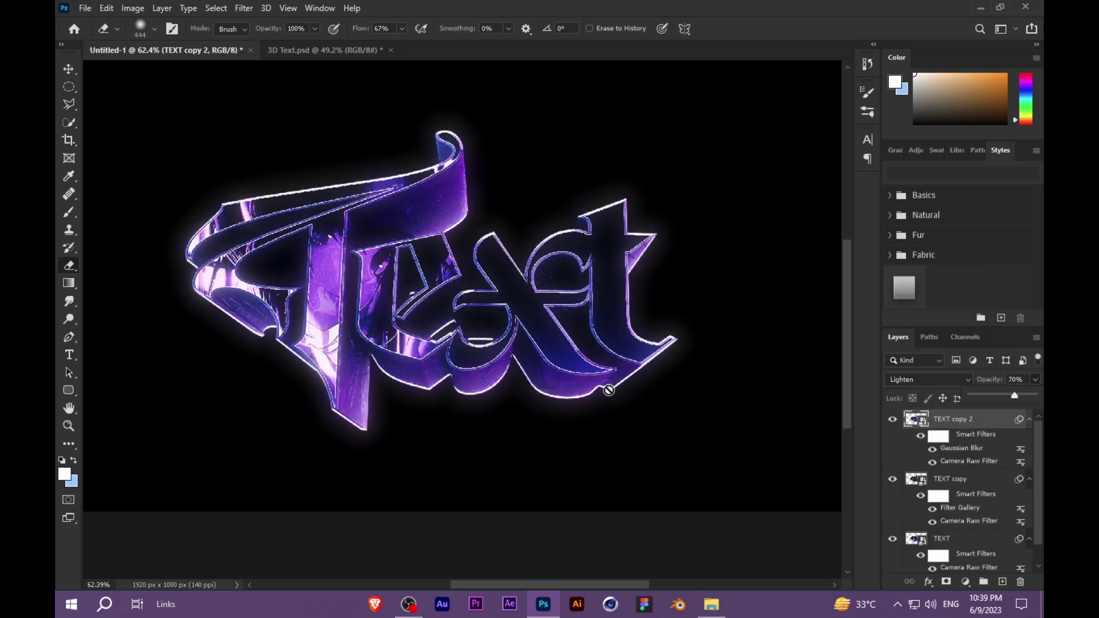
scroll(538, 303, down, 6)
scroll(503, 295, up, 5)
scroll(483, 290, down, 1)
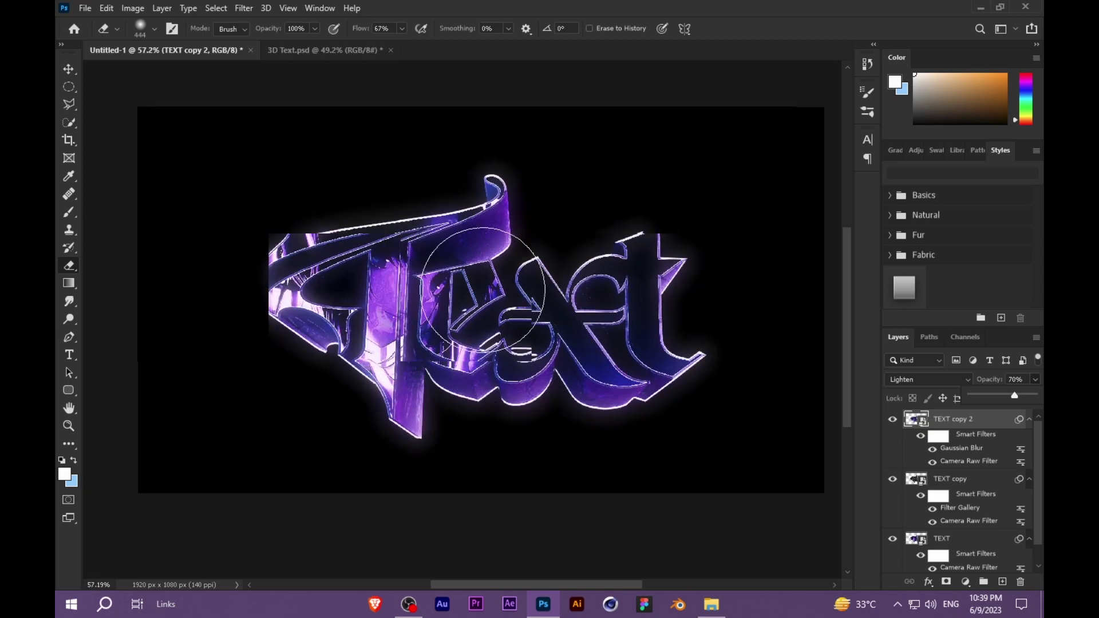
scroll(572, 380, down, 2)
scroll(591, 391, up, 1)
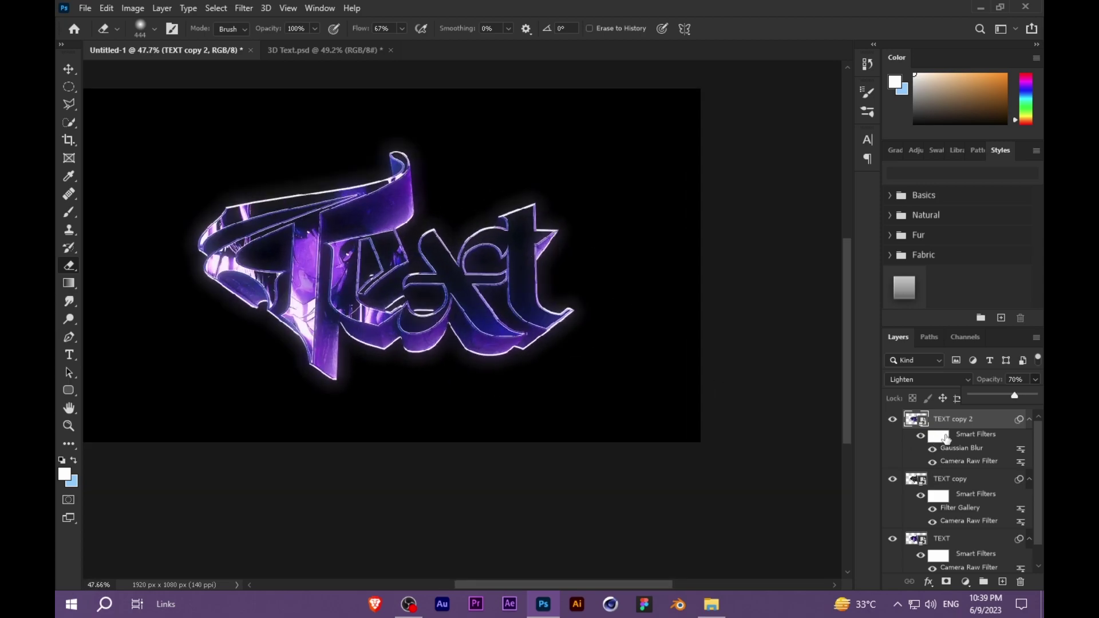
Group the three TEXT layers together above the black color fill, keeping the default group name
scroll(956, 475, down, 1)
shift+click(967, 522)
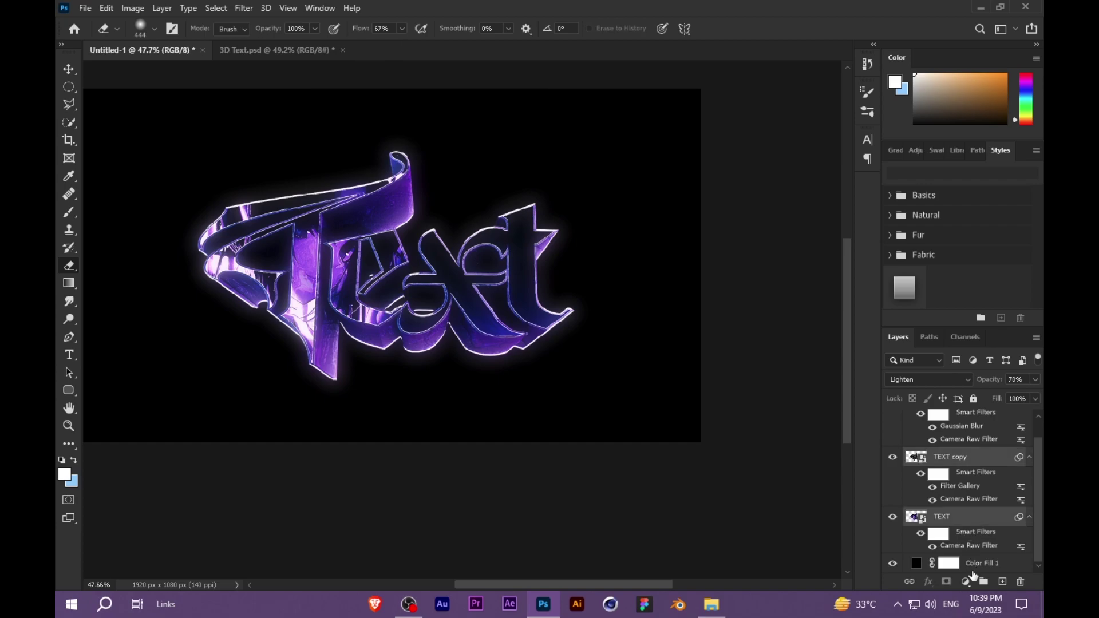
click(984, 582)
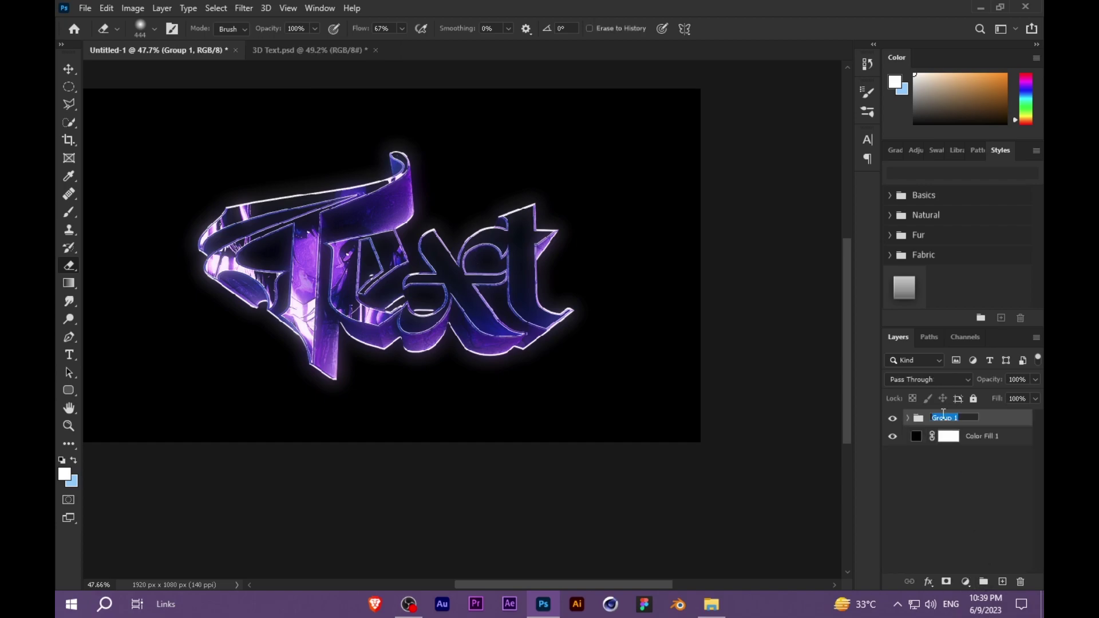
click(949, 535)
scroll(794, 383, down, 2)
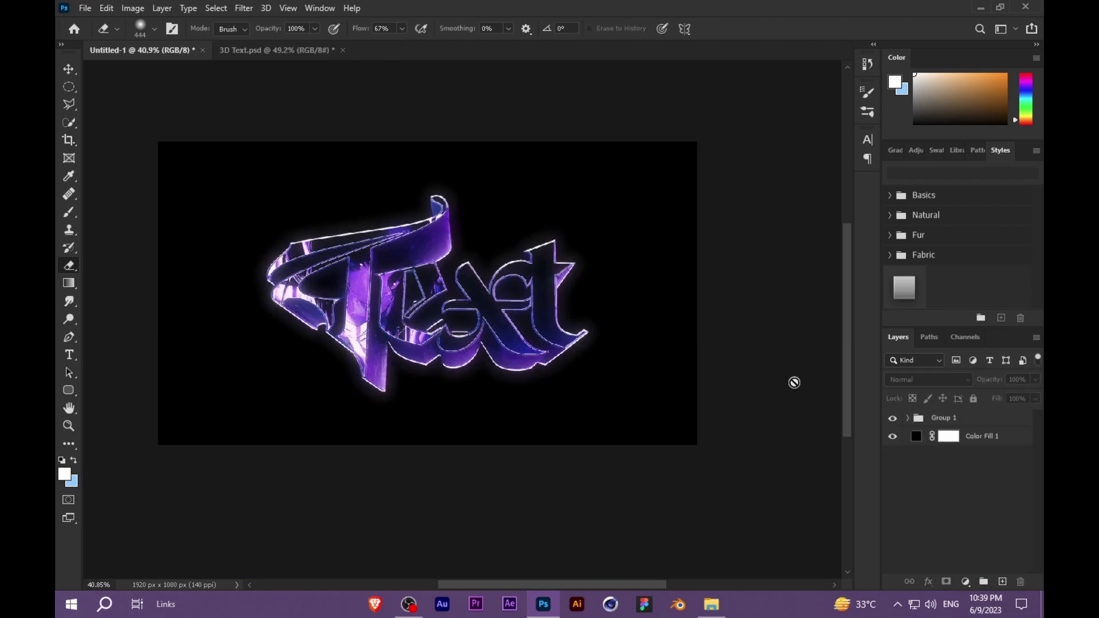
Toggle the lettering group's visibility off and on, and examine the finished glow and chrome effect at several magnifications
click(893, 419)
click(893, 419)
scroll(401, 289, up, 2)
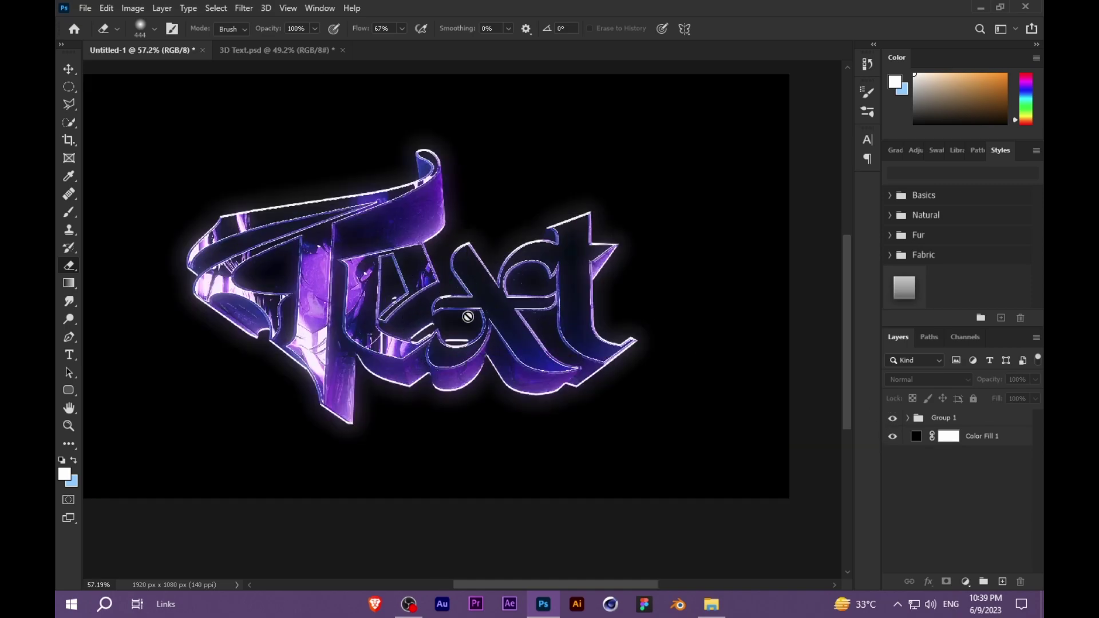
scroll(412, 299, down, 1)
scroll(412, 298, up, 2)
click(933, 419)
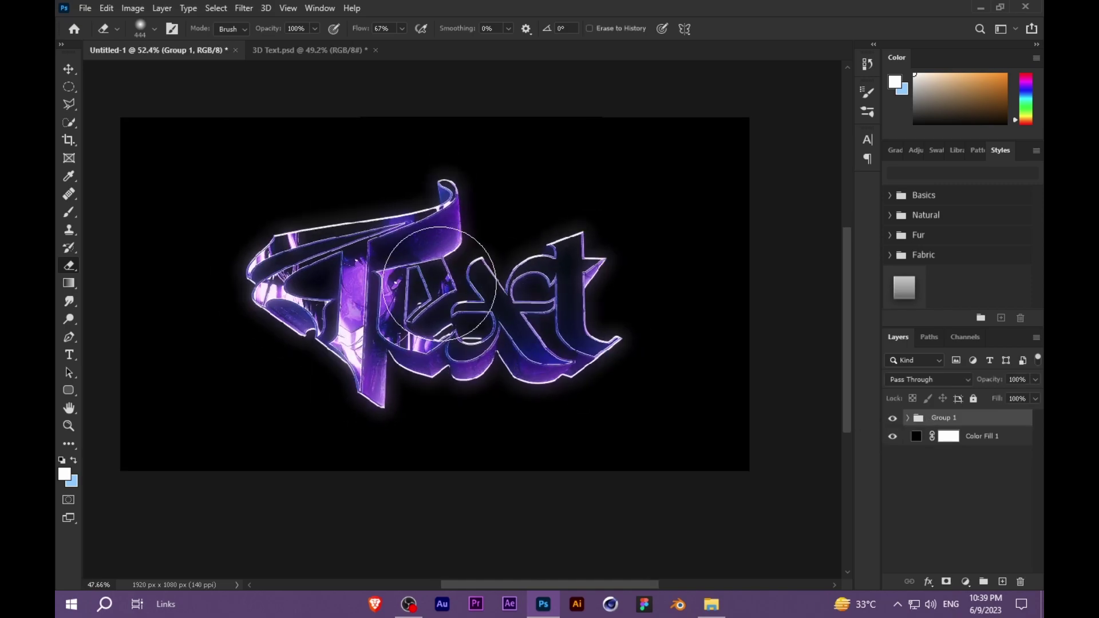
scroll(369, 314, down, 2)
scroll(325, 270, up, 2)
scroll(343, 305, down, 1)
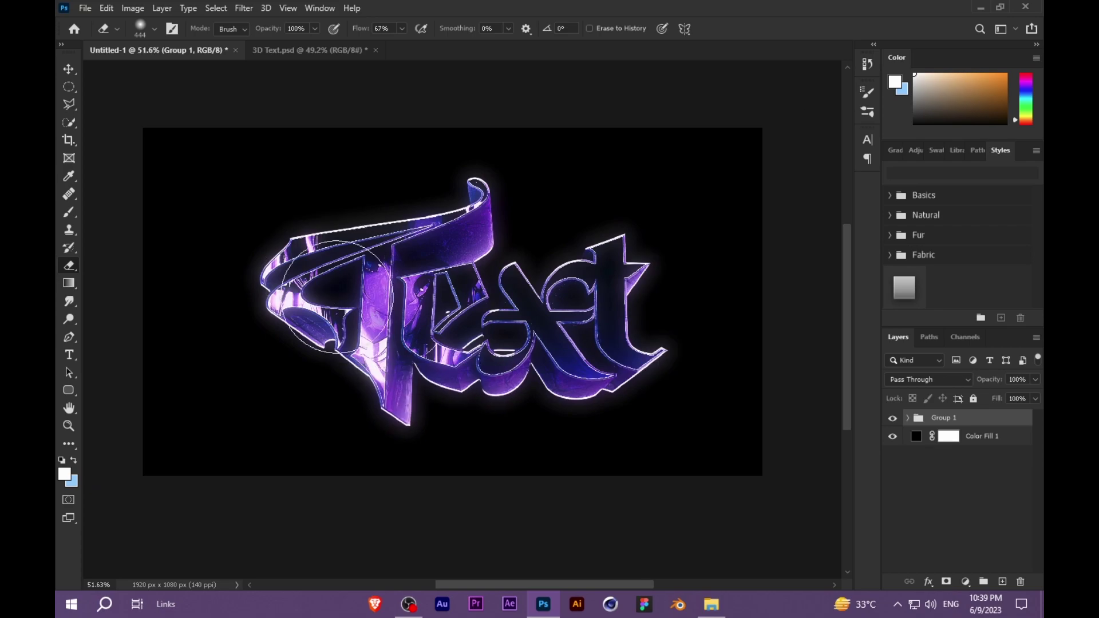
scroll(385, 350, up, 1)
scroll(385, 350, up, 1)
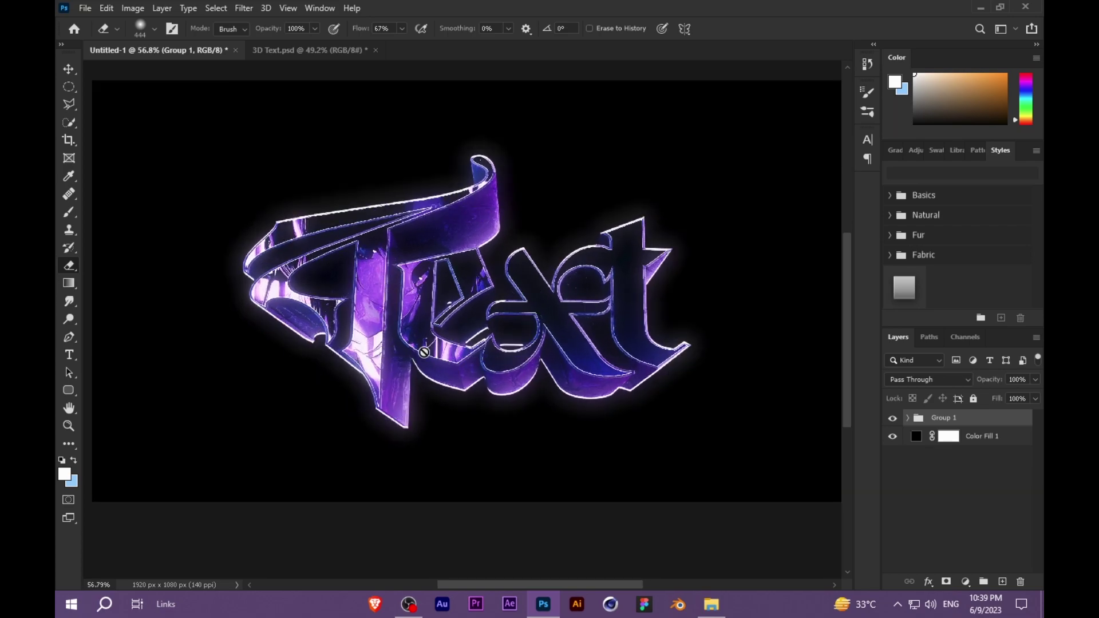